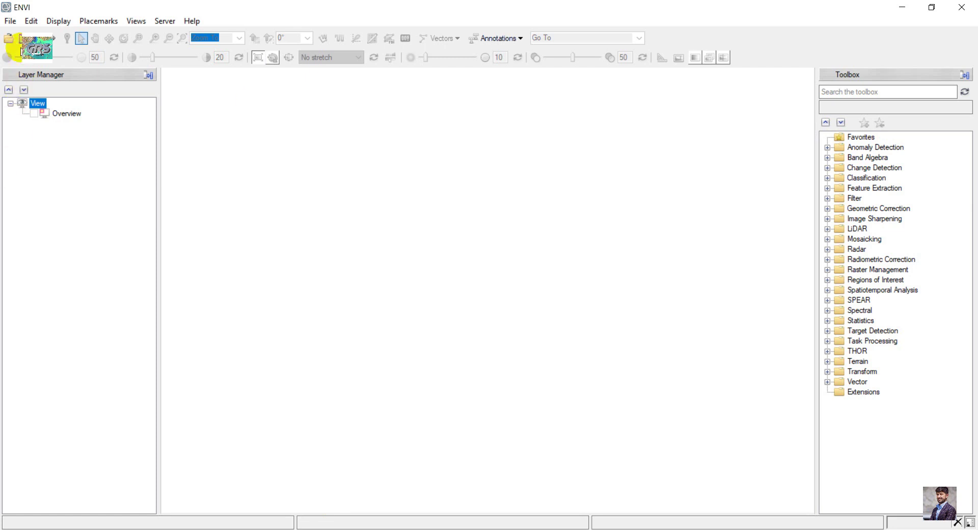
Open the Landsat 8 metadata file LC08_L1TP_167034_20210927_20211001_01_T1_MTL through the Data Manager.
{"action": "left_click", "coordinate": [21, 38]}
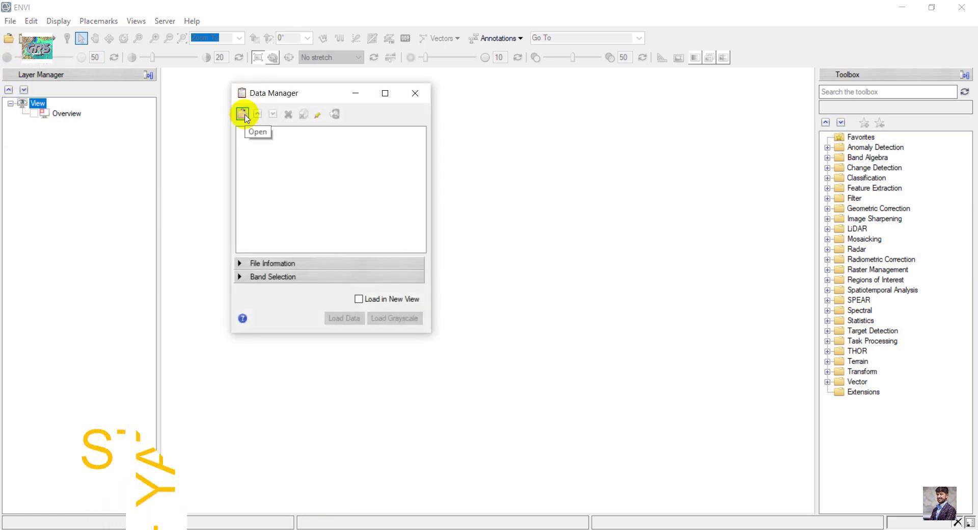
{"action": "left_click", "coordinate": [243, 114]}
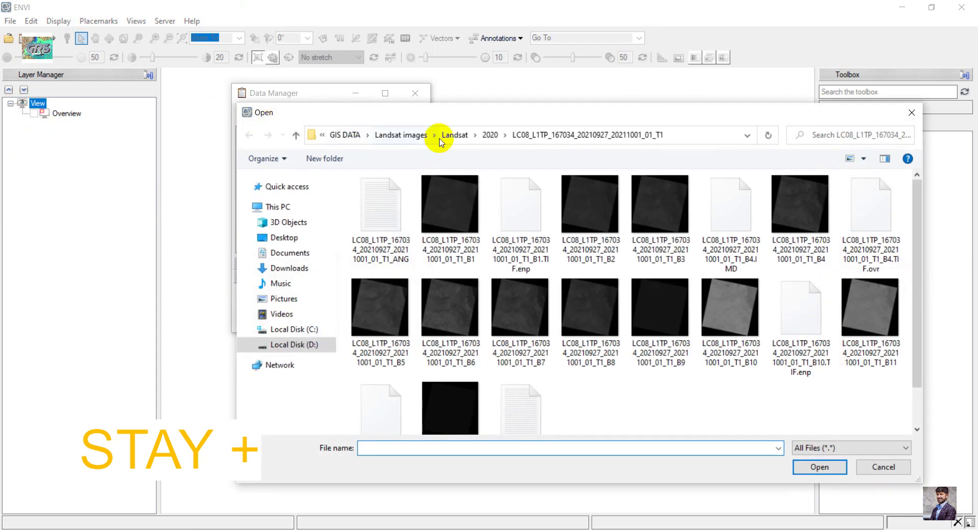
{"action": "left_click_drag", "start_coordinate": [448, 113], "coordinate": [415, 84]}
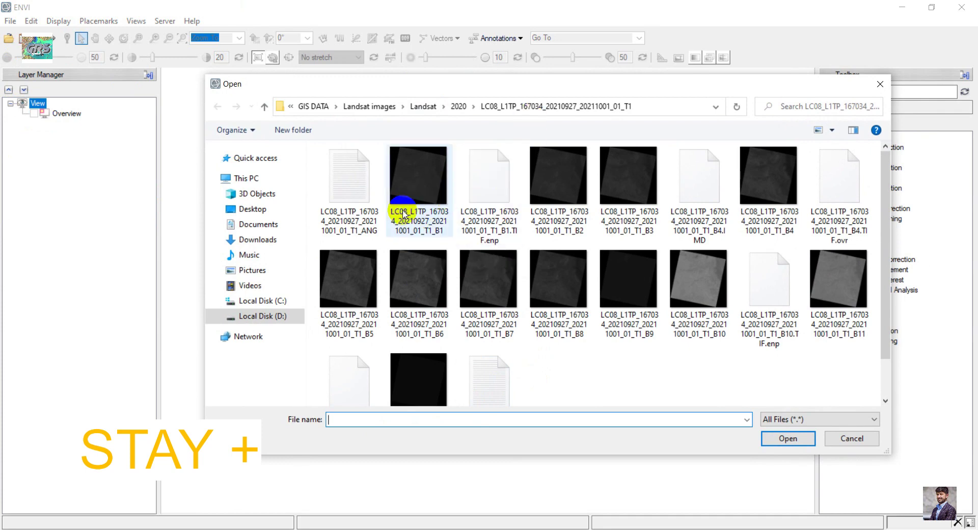
{"action": "scroll", "coordinate": [597, 367], "scroll_direction": "down", "scroll_amount": 1}
{"action": "left_click", "coordinate": [478, 353]}
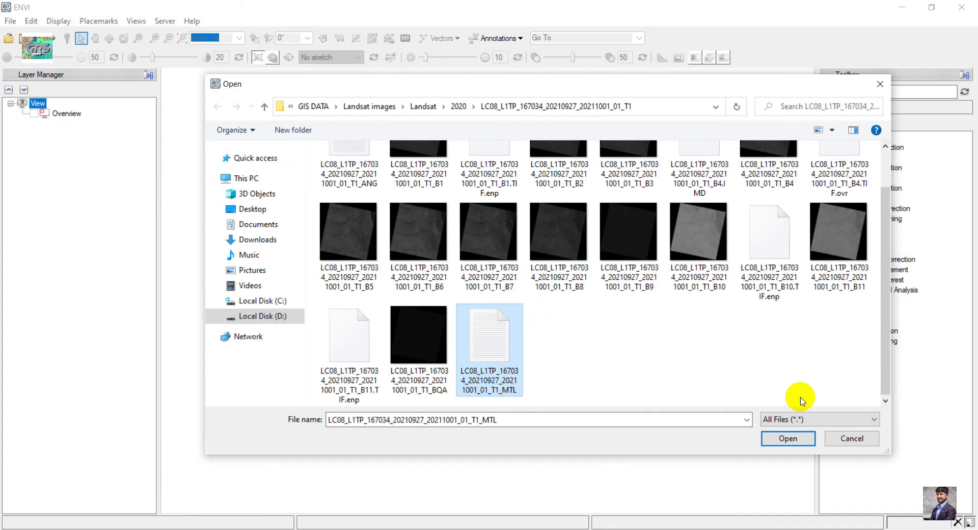
{"action": "left_click", "coordinate": [802, 436]}
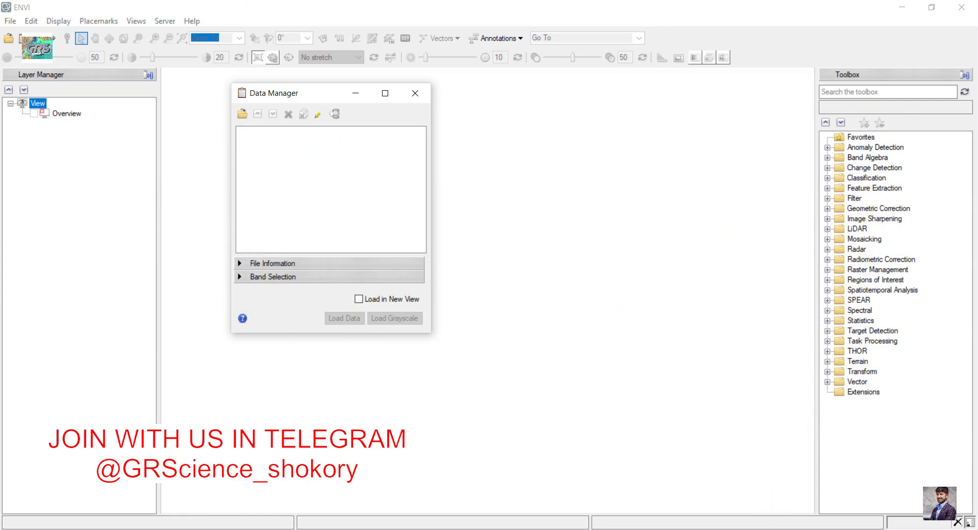
Review the multispectral, panchromatic, thermal and quality datasets of the loaded scene in a widened Data Manager, then close it.
{"action": "scroll", "coordinate": [331, 186], "scroll_direction": "up", "scroll_amount": 2}
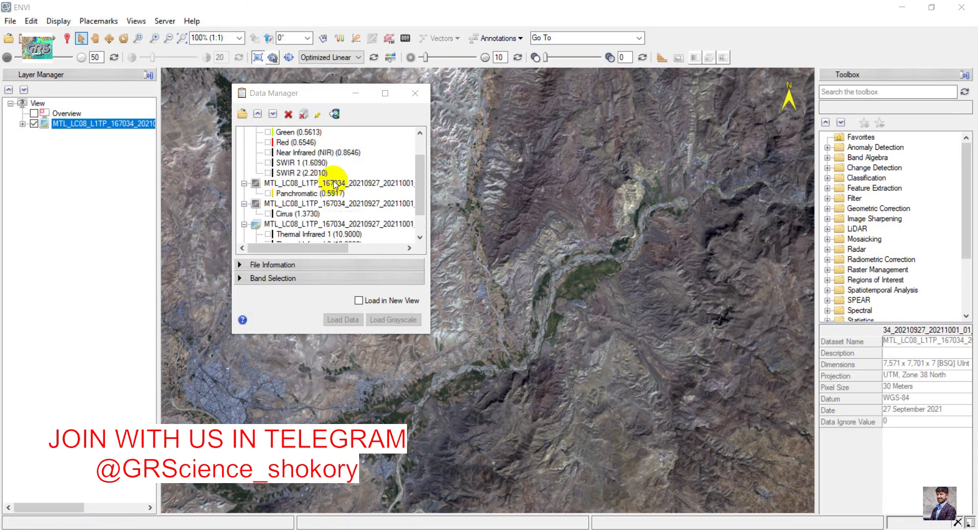
{"action": "scroll", "coordinate": [334, 185], "scroll_direction": "up", "scroll_amount": 1}
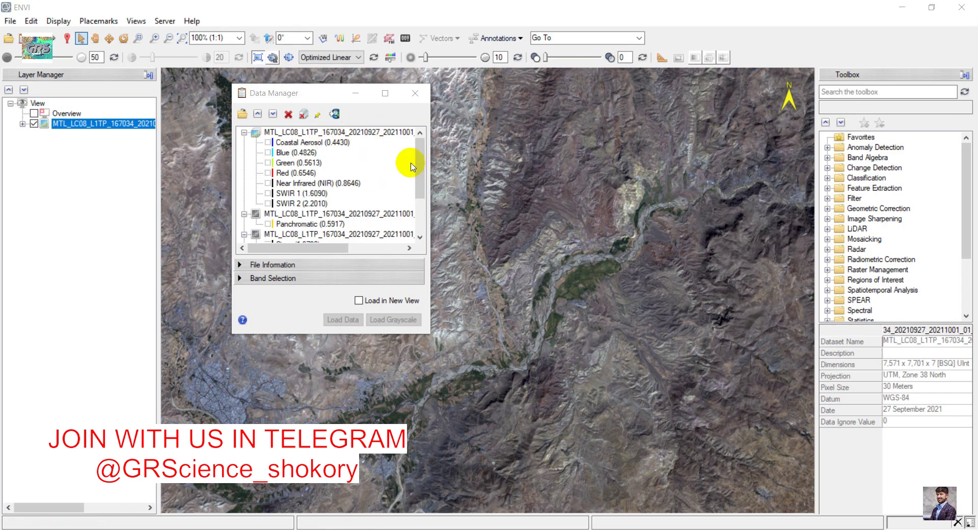
{"action": "left_click_drag", "start_coordinate": [430, 135], "coordinate": [603, 156]}
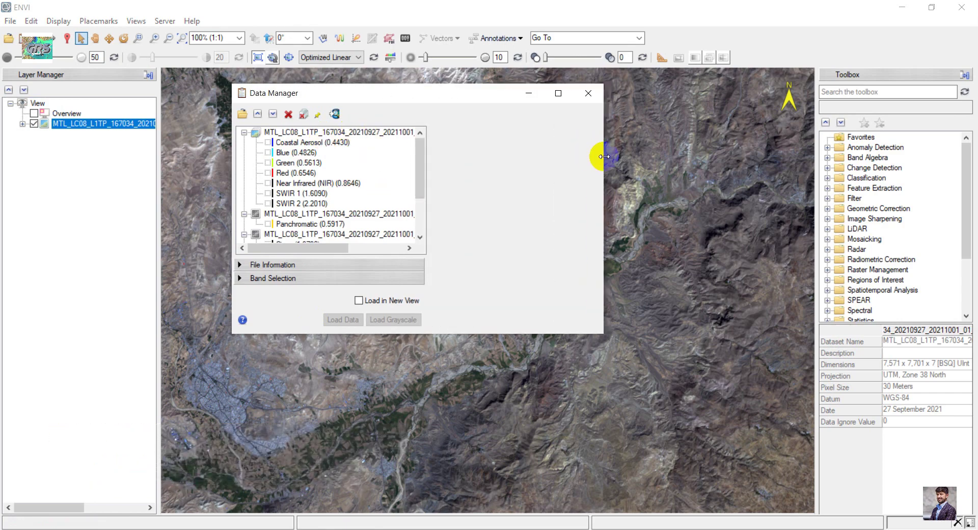
{"action": "left_click", "coordinate": [478, 132]}
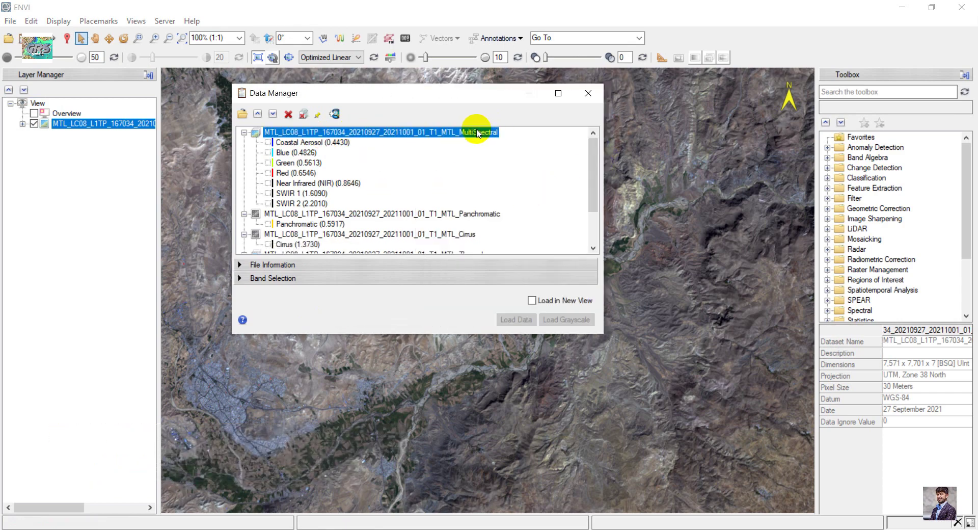
{"action": "left_click", "coordinate": [245, 133]}
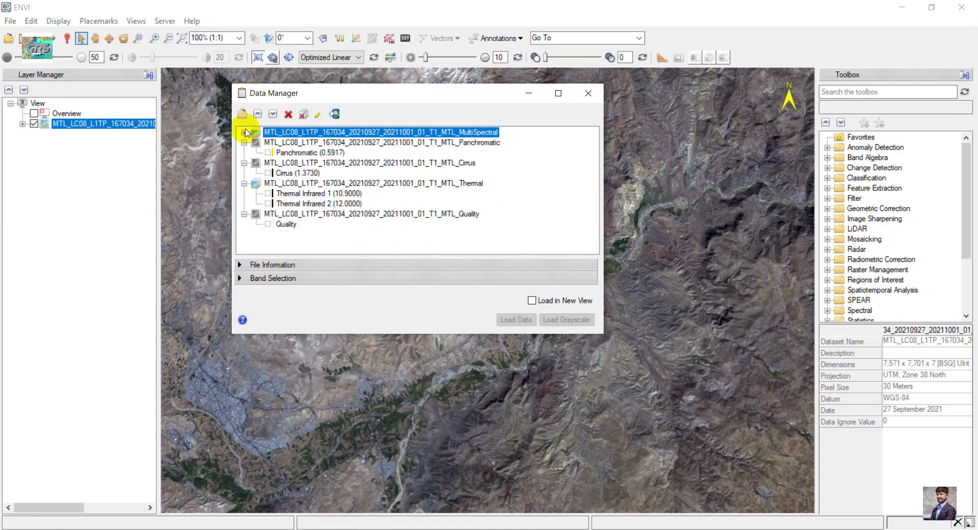
{"action": "left_click", "coordinate": [483, 145]}
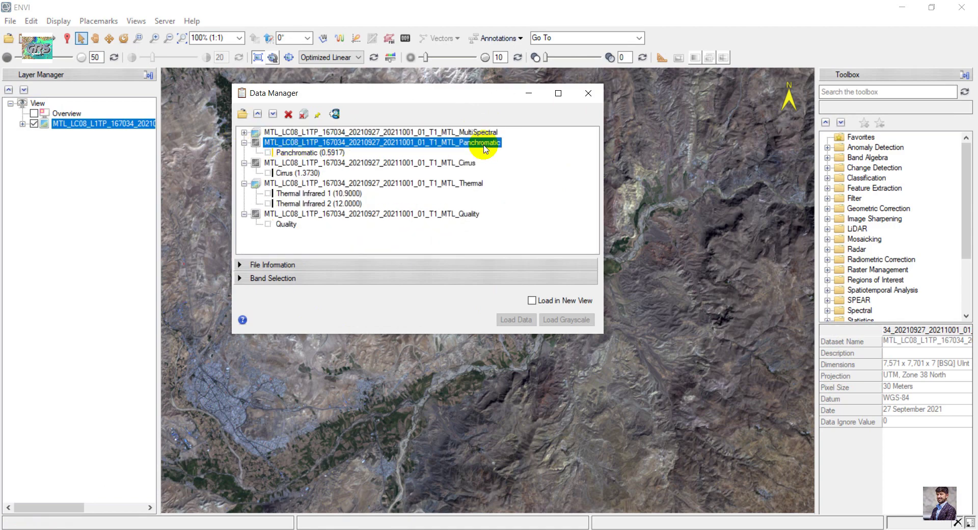
{"action": "left_click", "coordinate": [471, 184]}
{"action": "left_click", "coordinate": [471, 213]}
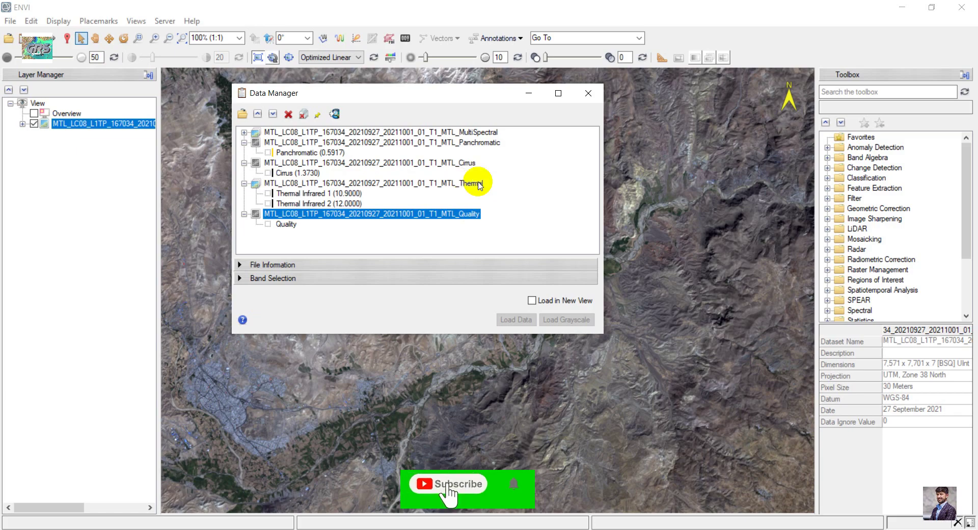
{"action": "left_click", "coordinate": [588, 94]}
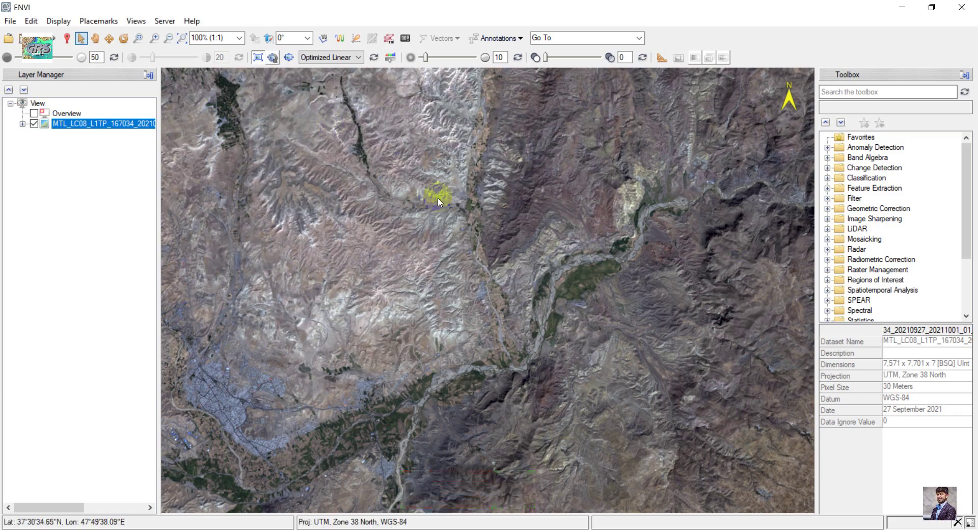
Examine the full extent and the terrain and valley details of the displayed Landsat scene at several zoom levels.
{"action": "scroll", "coordinate": [448, 246], "scroll_direction": "down", "scroll_amount": 10}
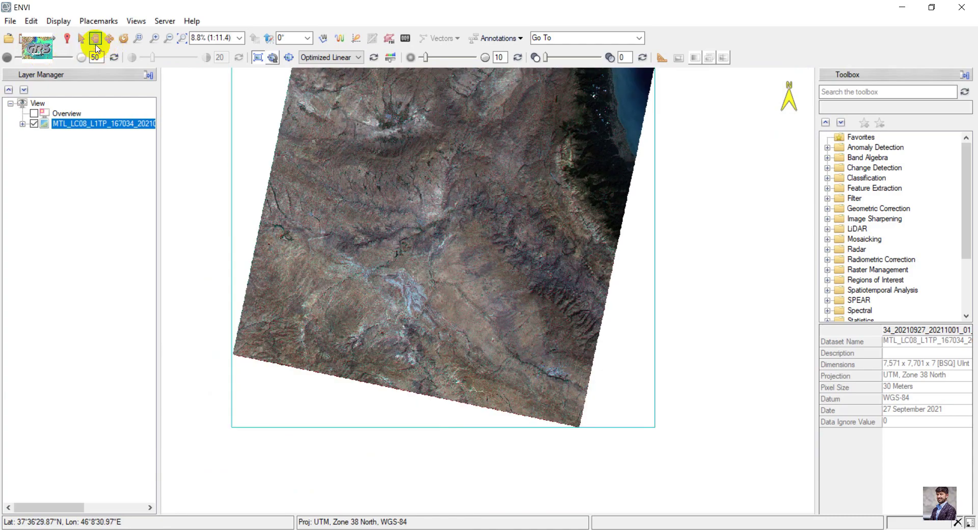
{"action": "left_click", "coordinate": [94, 38]}
{"action": "scroll", "coordinate": [406, 342], "scroll_direction": "up", "scroll_amount": 5}
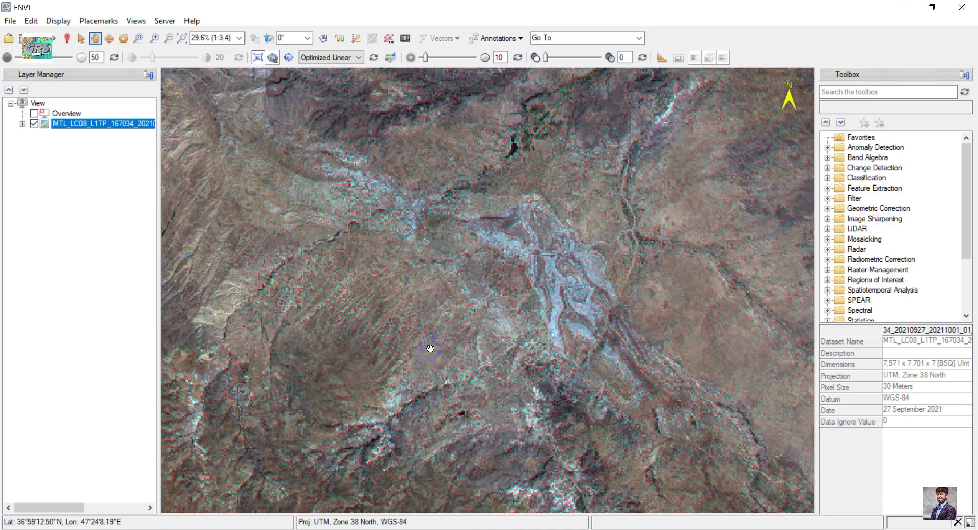
{"action": "scroll", "coordinate": [467, 270], "scroll_direction": "up", "scroll_amount": 4}
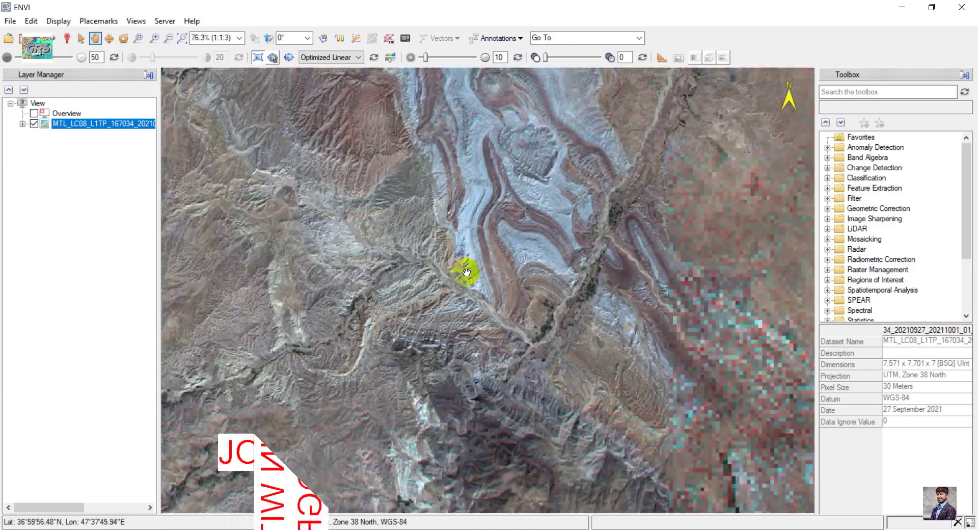
{"action": "scroll", "coordinate": [403, 323], "scroll_direction": "up", "scroll_amount": 5}
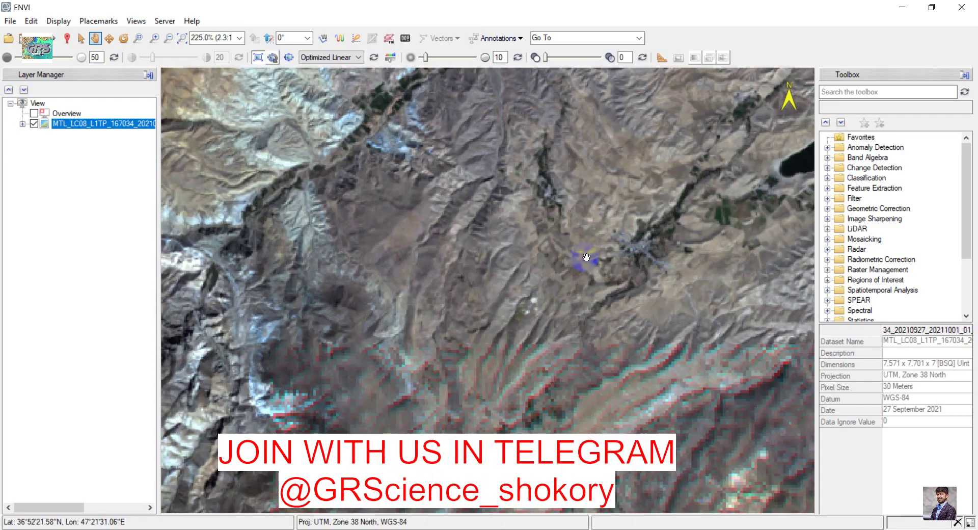
{"action": "left_click_drag", "start_coordinate": [609, 252], "coordinate": [520, 195]}
{"action": "left_click_drag", "start_coordinate": [419, 194], "coordinate": [688, 356]}
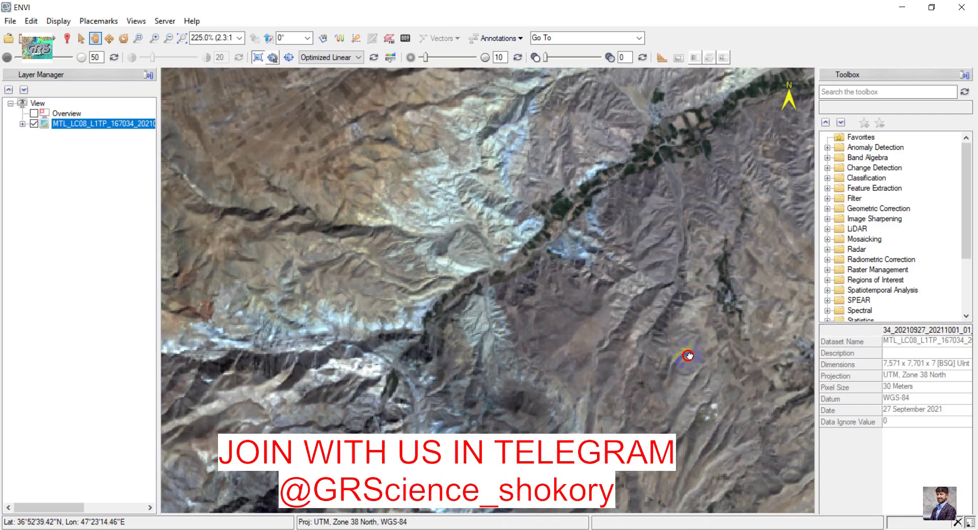
{"action": "scroll", "coordinate": [541, 332], "scroll_direction": "down", "scroll_amount": 3}
{"action": "scroll", "coordinate": [537, 229], "scroll_direction": "up", "scroll_amount": 4}
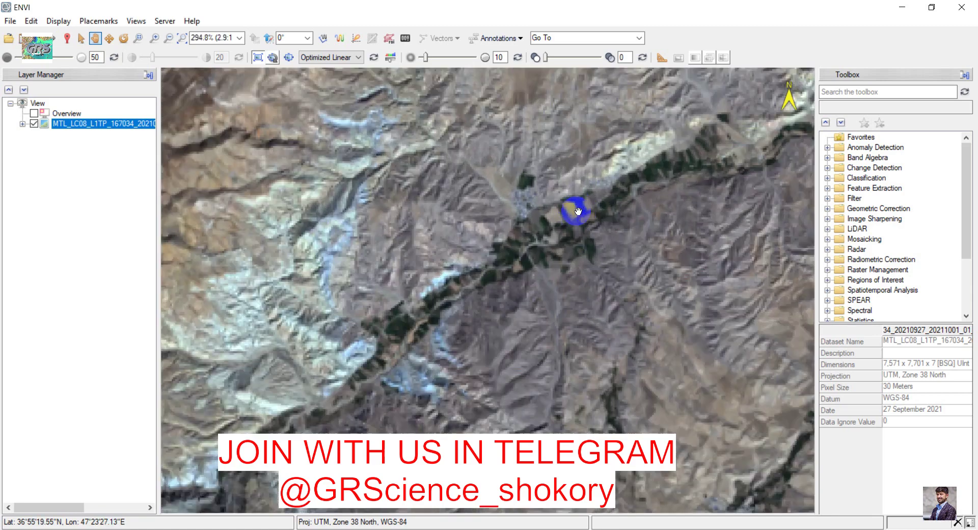
{"action": "scroll", "coordinate": [578, 208], "scroll_direction": "down", "scroll_amount": 1}
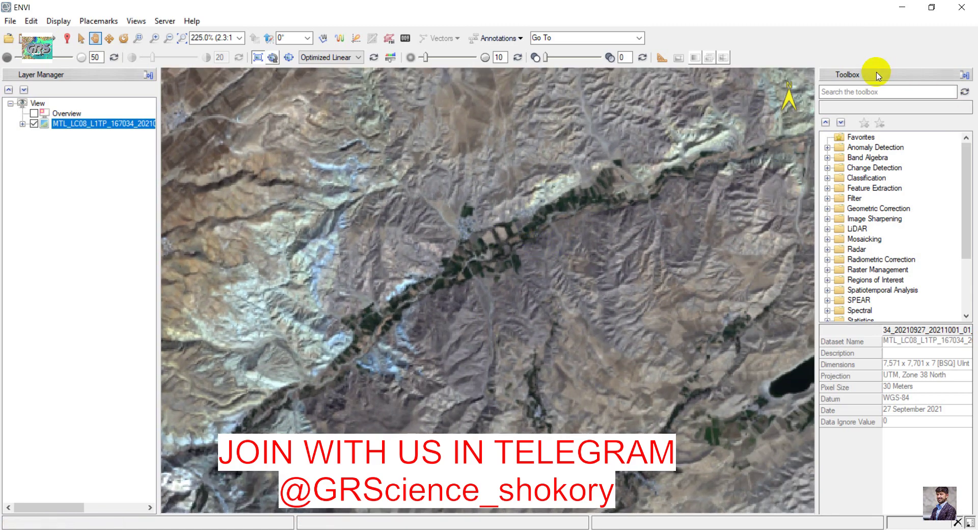
Find the Radiometric Calibration tool by searching "radiom" and start it with the MultiSpectral dataset as input.
{"action": "left_click", "coordinate": [848, 89]}
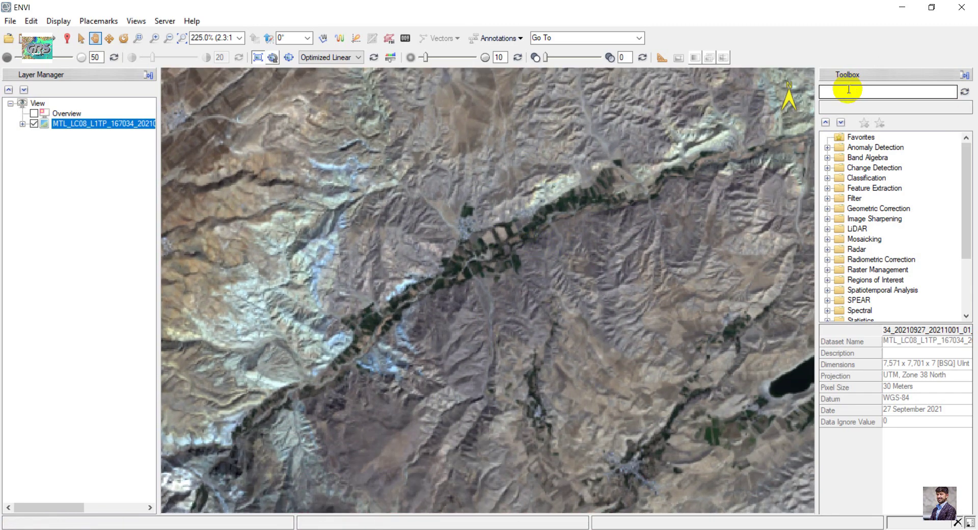
{"action": "type", "text": "radiom"}
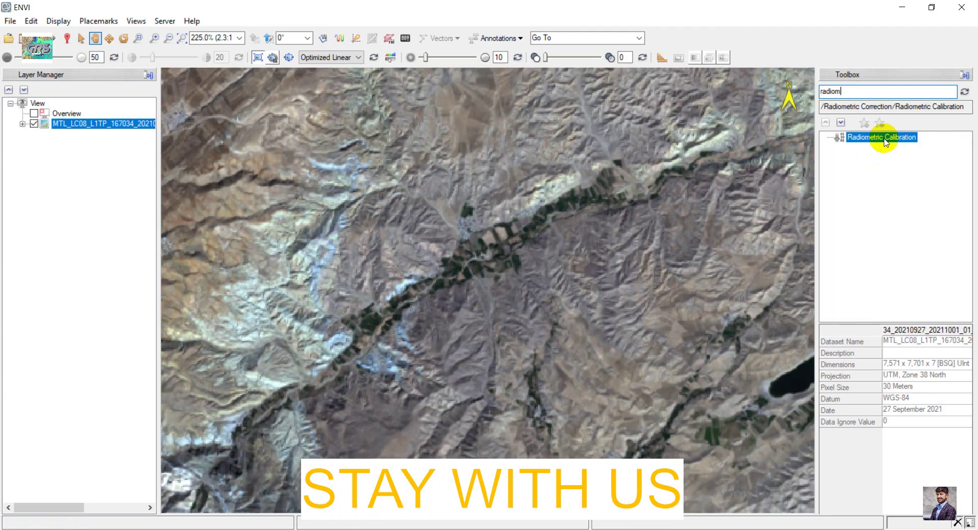
{"action": "double_click", "coordinate": [884, 138]}
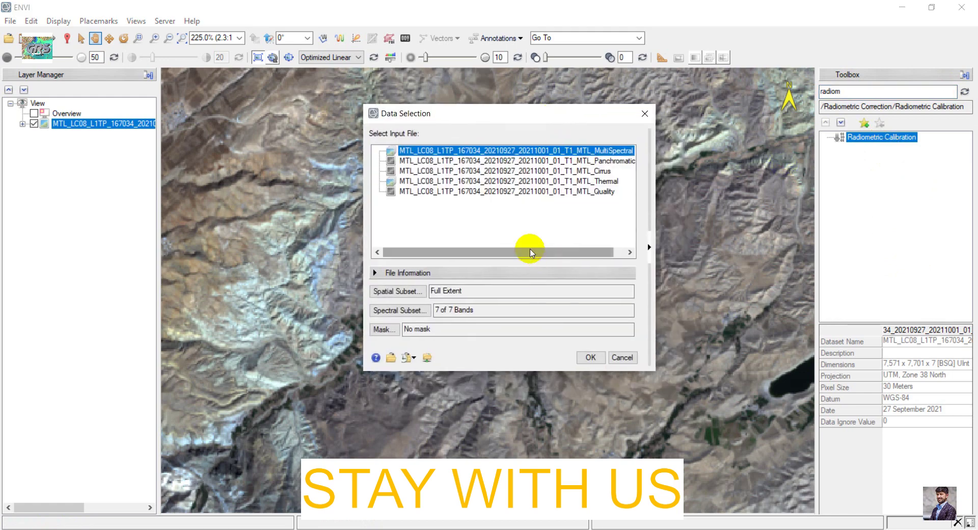
{"action": "left_click_drag", "start_coordinate": [528, 251], "coordinate": [590, 243]}
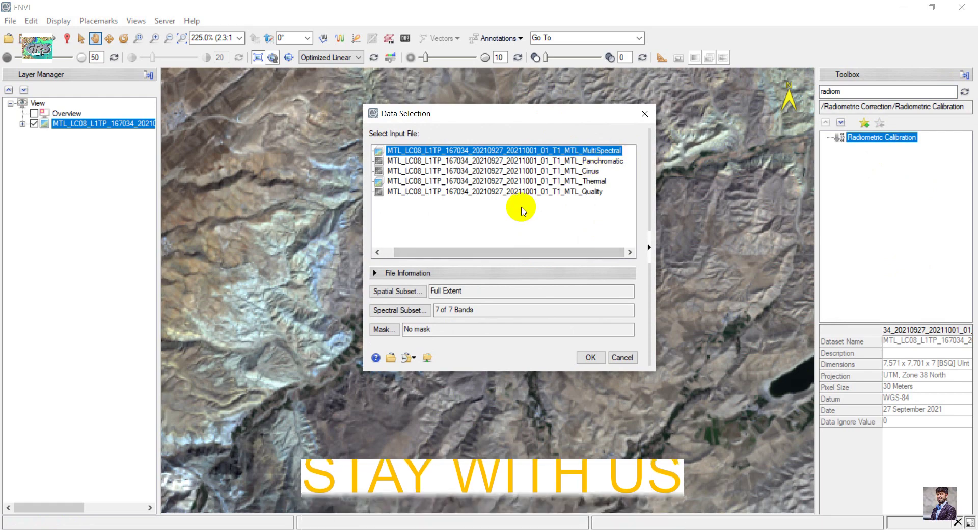
Subset the input to columns 1305 to 4679 and rows 3882 to 6620, keep all seven bands, and accept the data selection.
{"action": "left_click", "coordinate": [400, 291]}
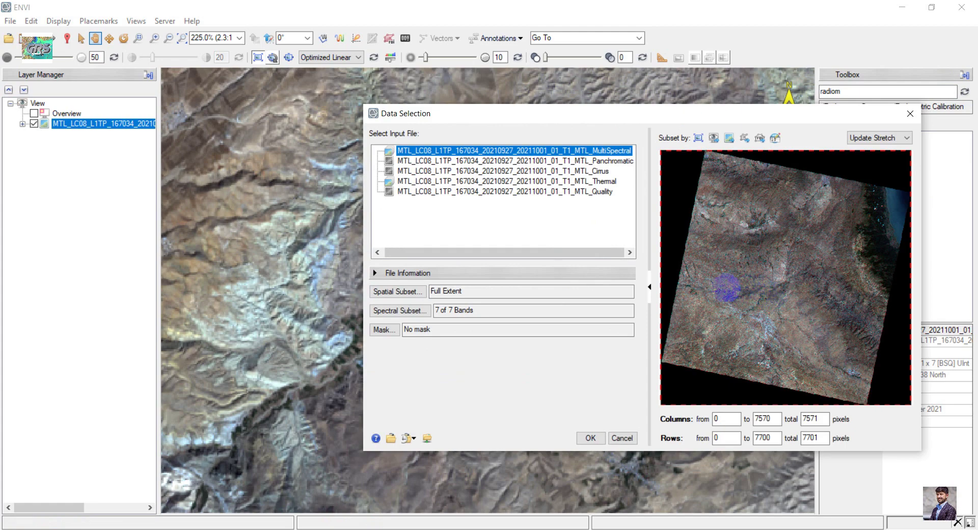
{"action": "left_click_drag", "start_coordinate": [704, 280], "coordinate": [804, 350]}
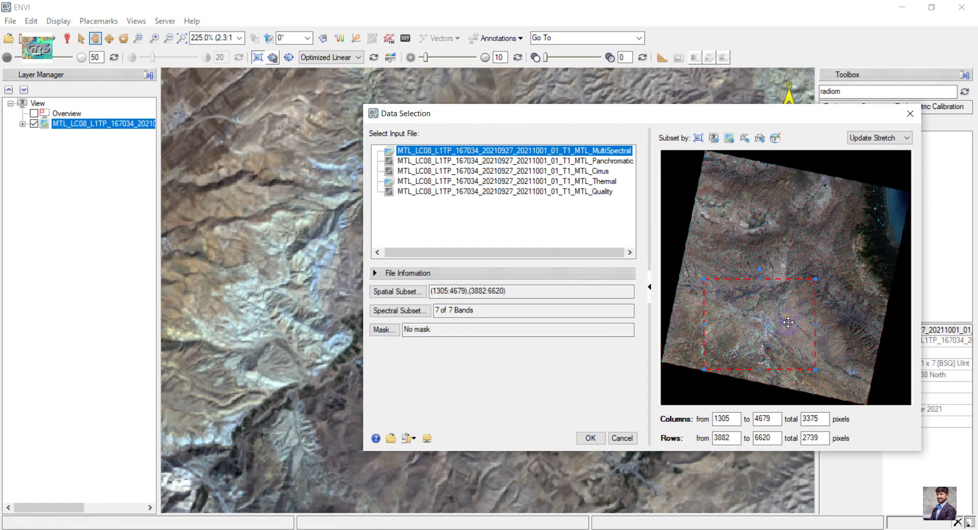
{"action": "left_click", "coordinate": [410, 311]}
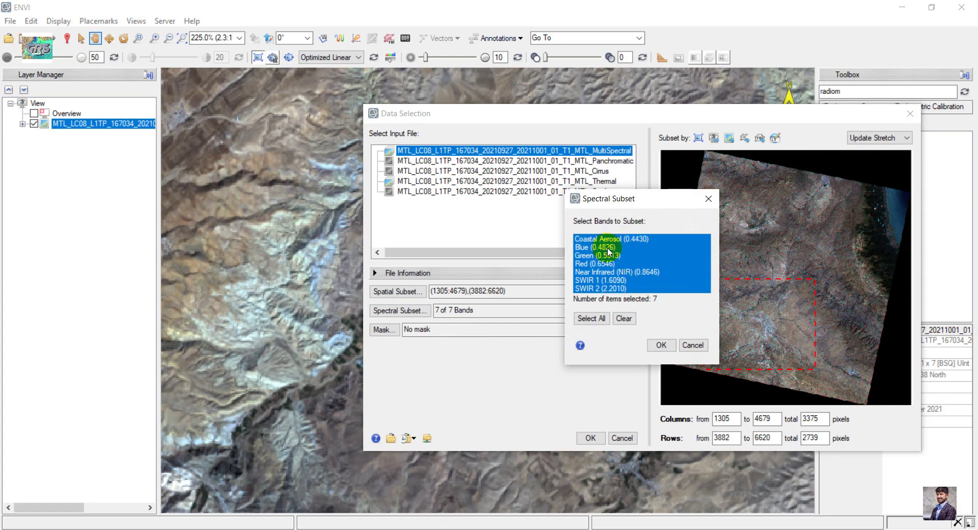
{"action": "left_click", "coordinate": [662, 346]}
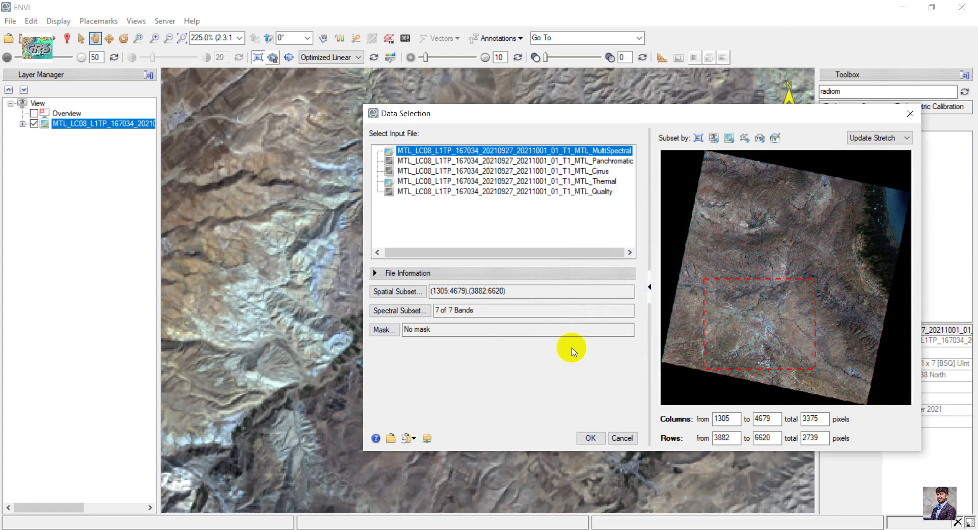
{"action": "left_click", "coordinate": [594, 438]}
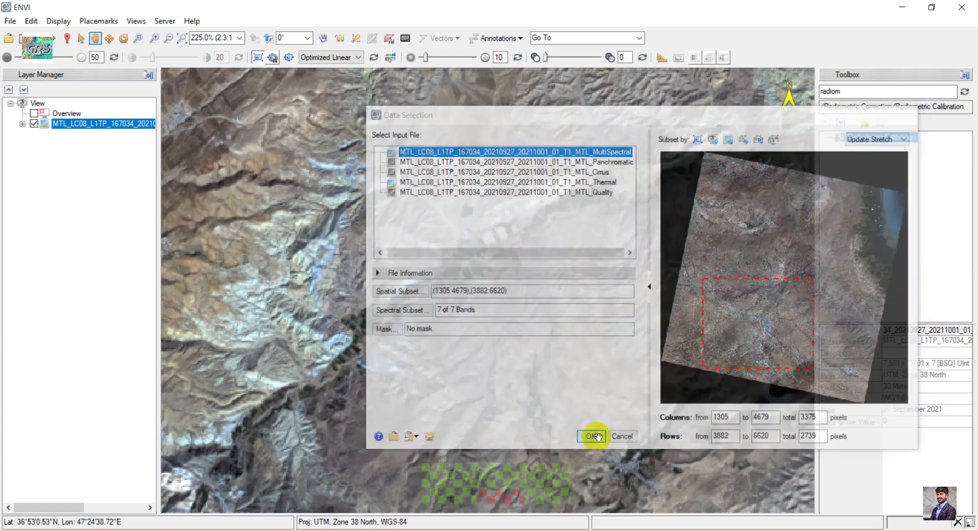
Choose Radiance as the calibration type and open the output interleave options.
{"action": "left_click_drag", "start_coordinate": [473, 150], "coordinate": [454, 128]}
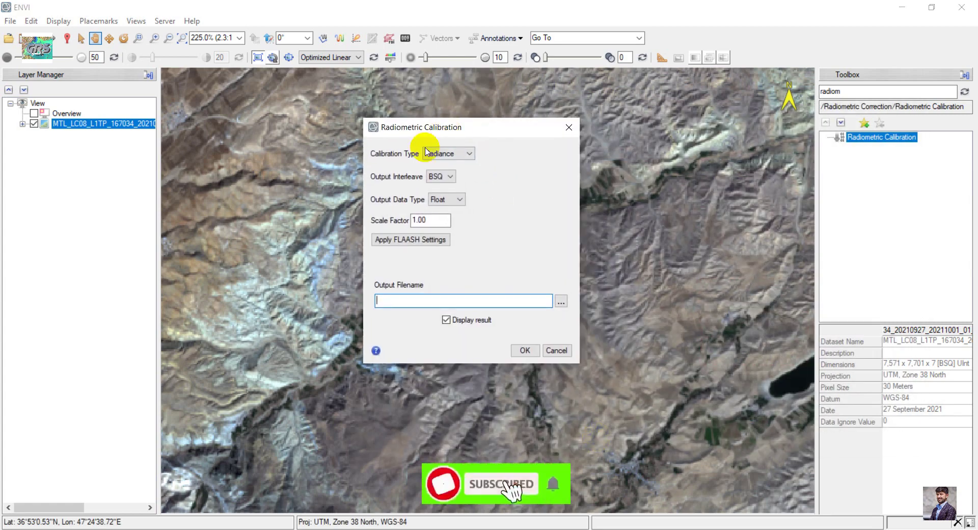
{"action": "left_click", "coordinate": [448, 154]}
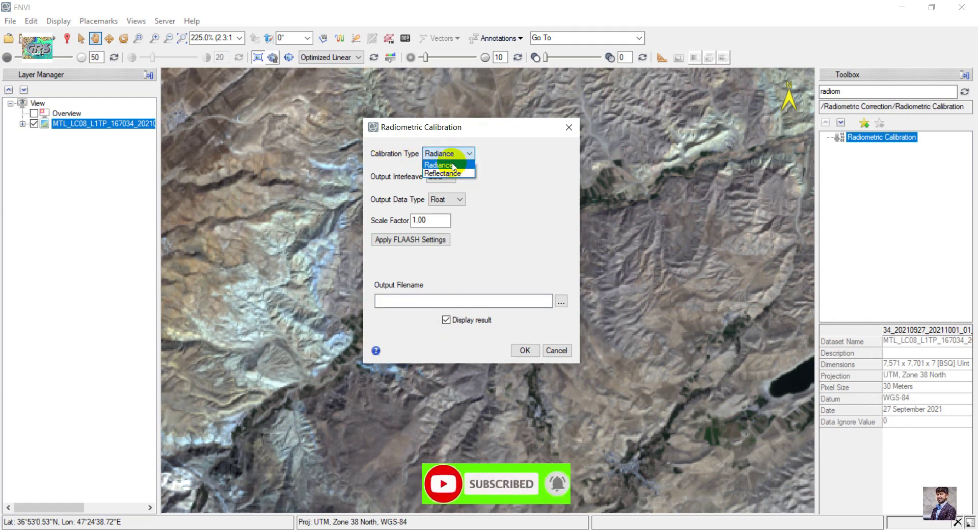
{"action": "left_click", "coordinate": [453, 165]}
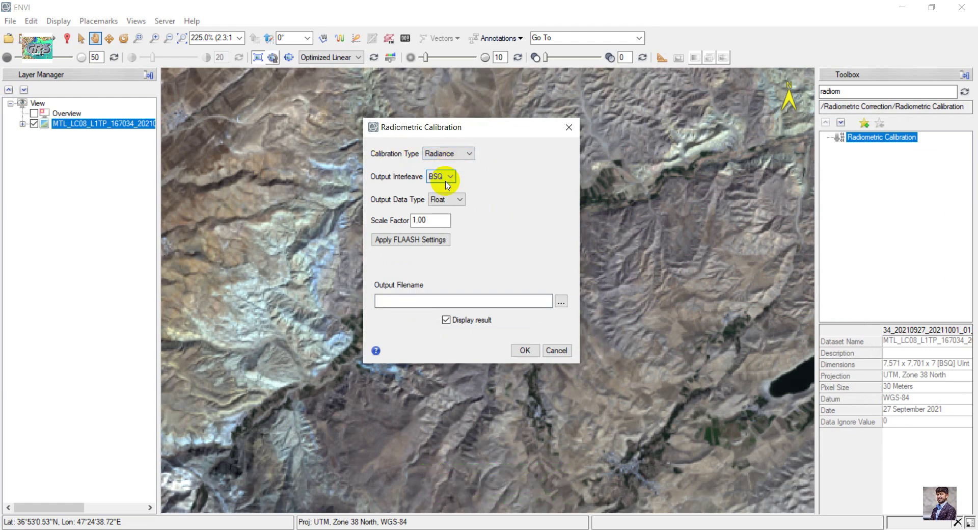
{"action": "left_click", "coordinate": [445, 182]}
Create a folder named radiometric_output inside YouTube_Channel and open it as the output location for the calibration.
{"action": "left_click", "coordinate": [564, 301]}
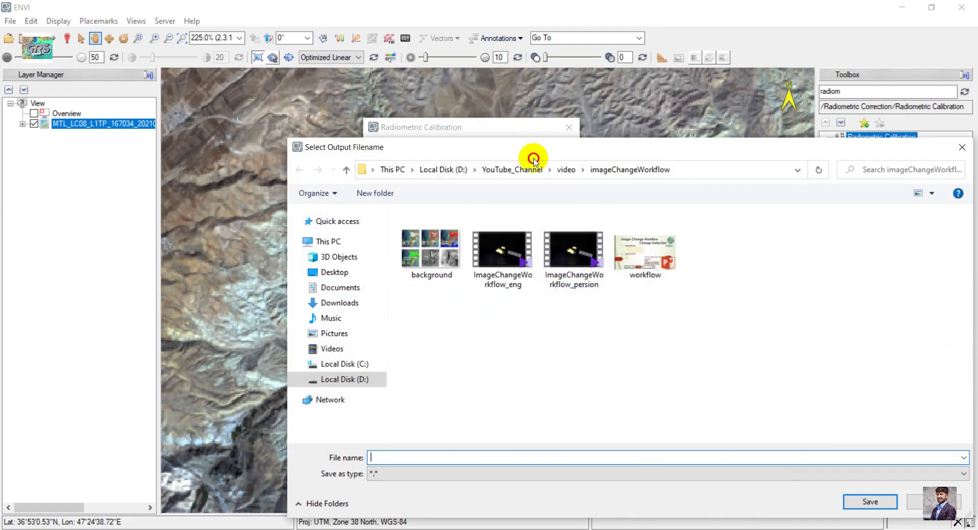
{"action": "left_click_drag", "start_coordinate": [507, 148], "coordinate": [434, 95]}
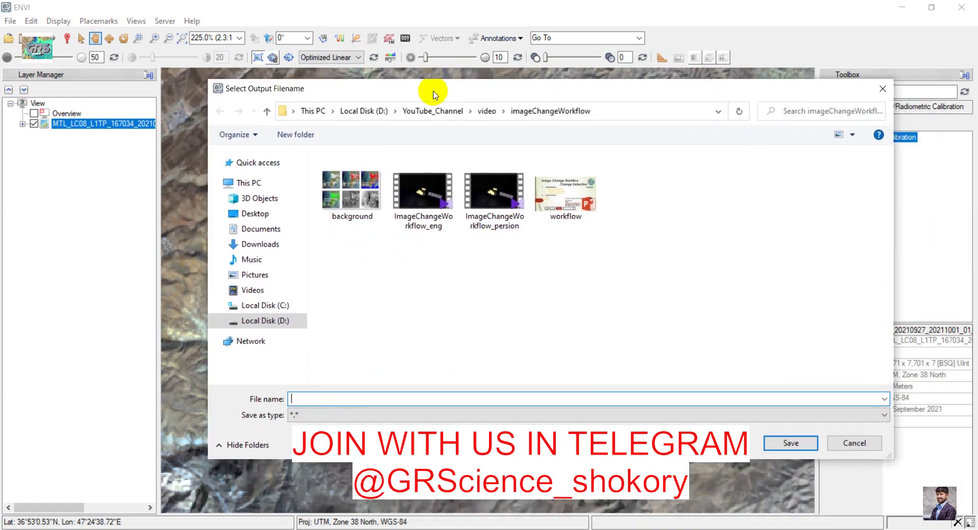
{"action": "left_click", "coordinate": [448, 111]}
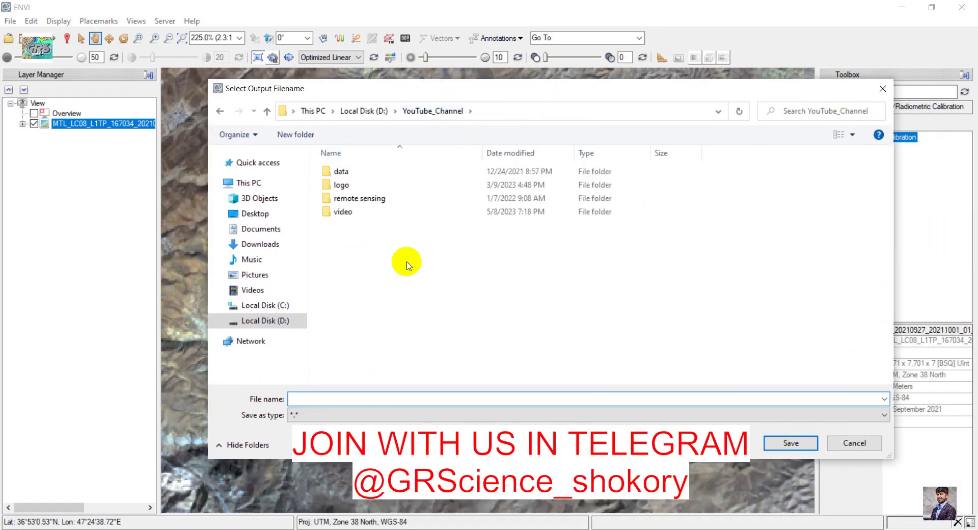
{"action": "left_click", "coordinate": [295, 133]}
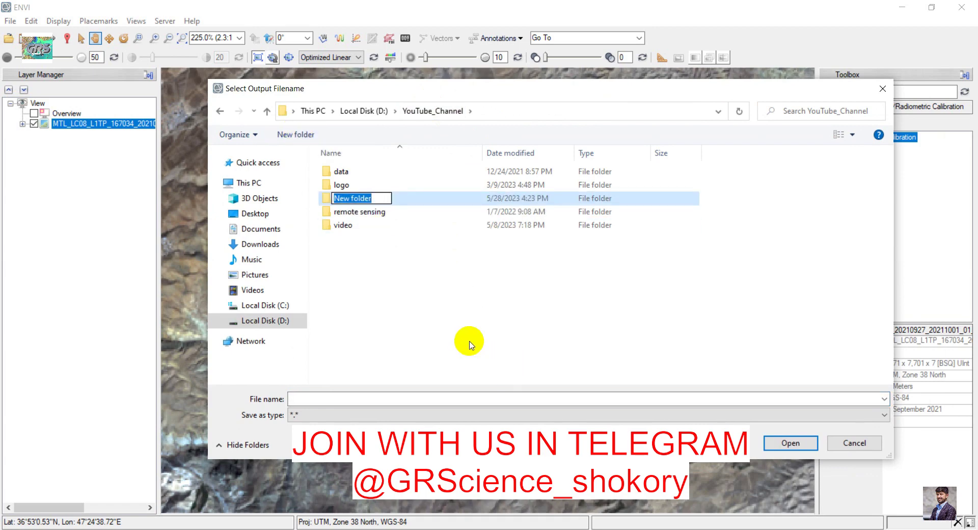
{"action": "type", "text": "radiometric_output"}
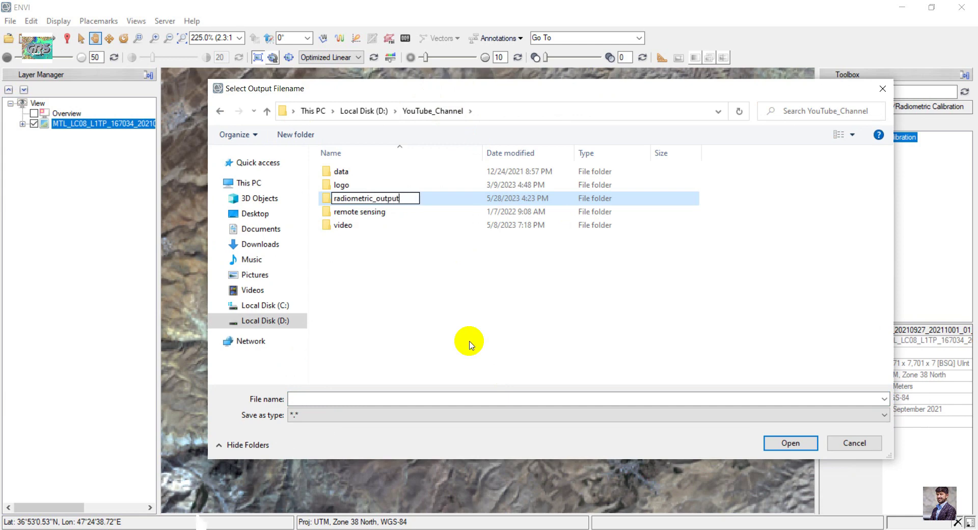
{"action": "key", "text": "Return"}
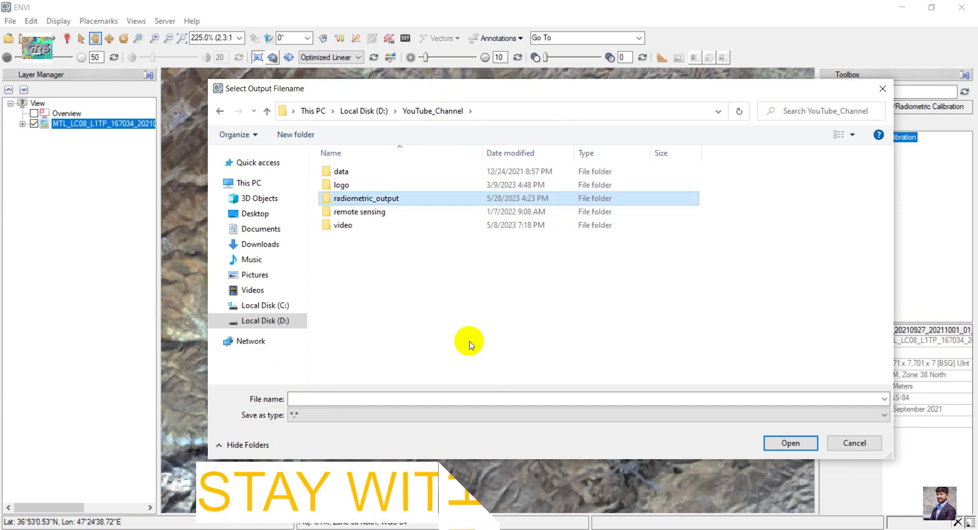
{"action": "double_click", "coordinate": [420, 202]}
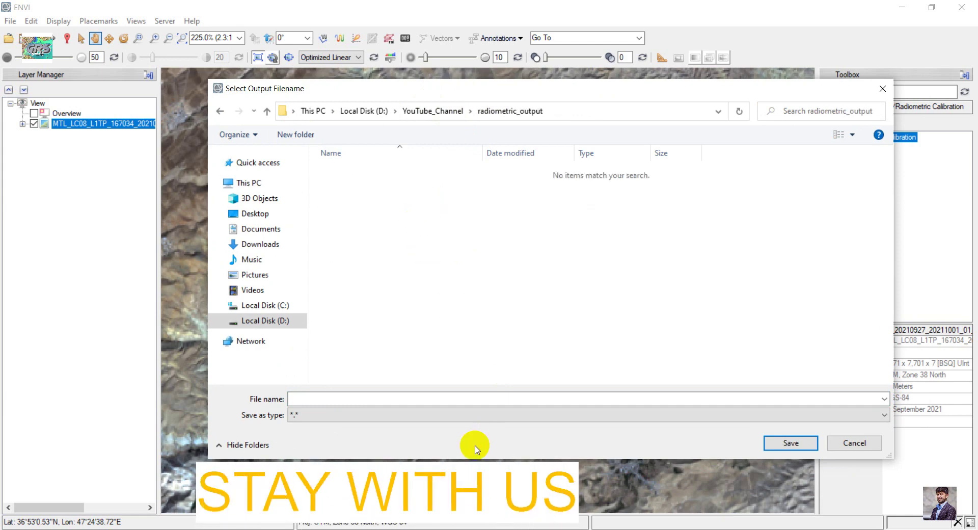
Name the output file l8radiomet and run the radiometric calibration with the BSQ and Float settings.
{"action": "left_click", "coordinate": [447, 398]}
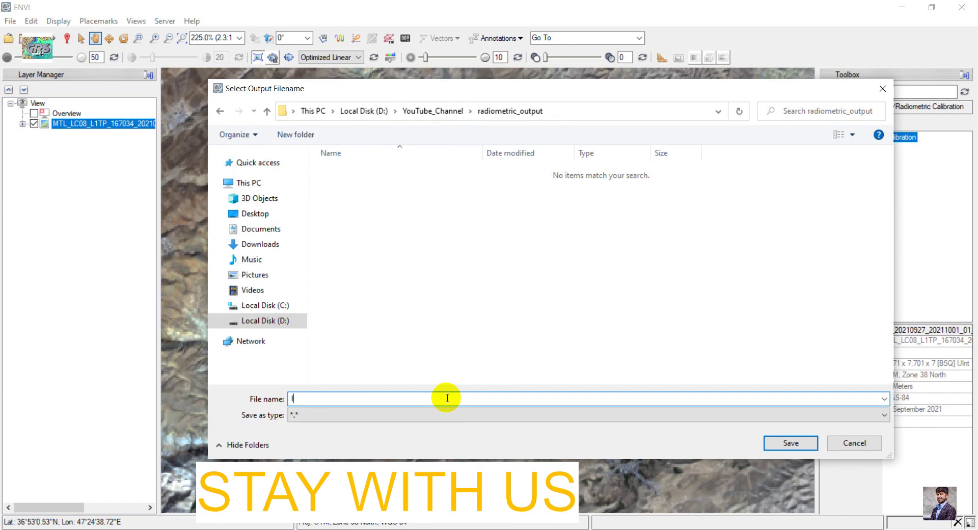
{"action": "type", "text": "l8radiomet"}
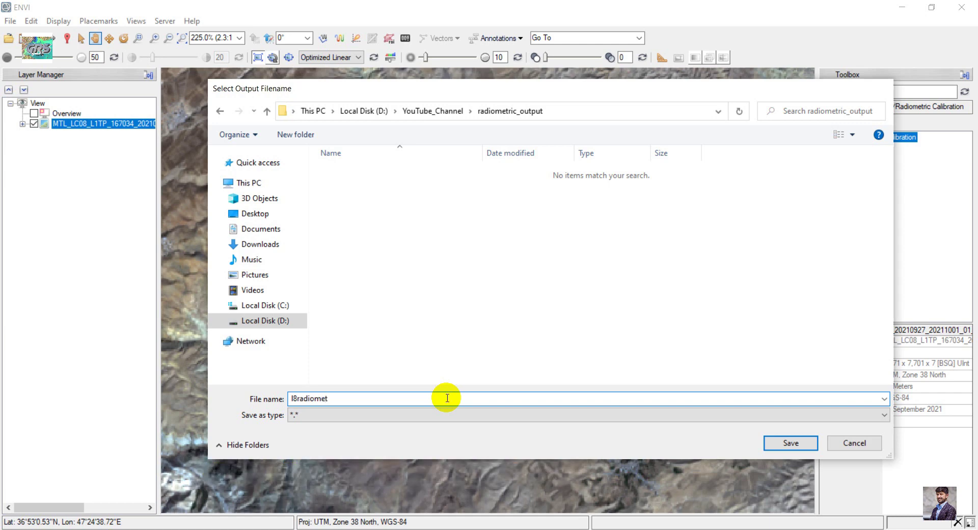
{"action": "key", "text": "Return"}
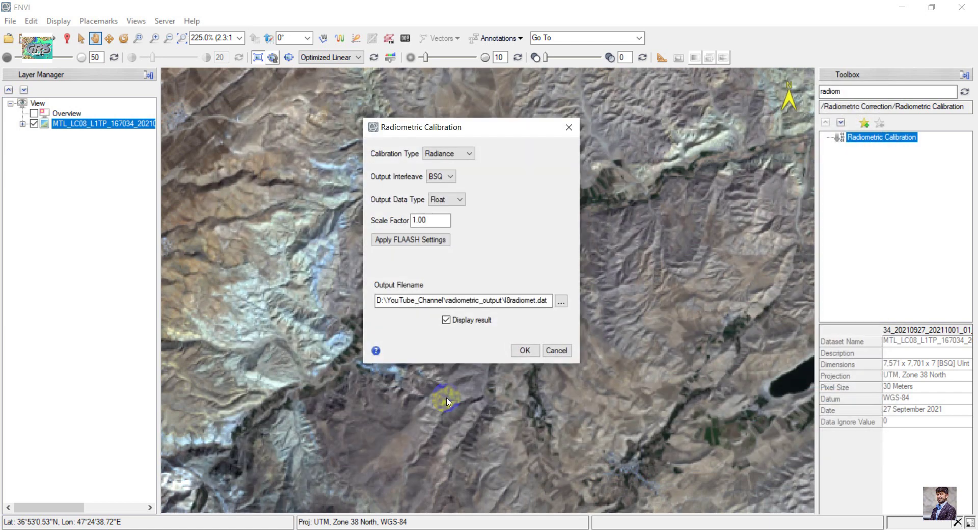
{"action": "left_click", "coordinate": [527, 350]}
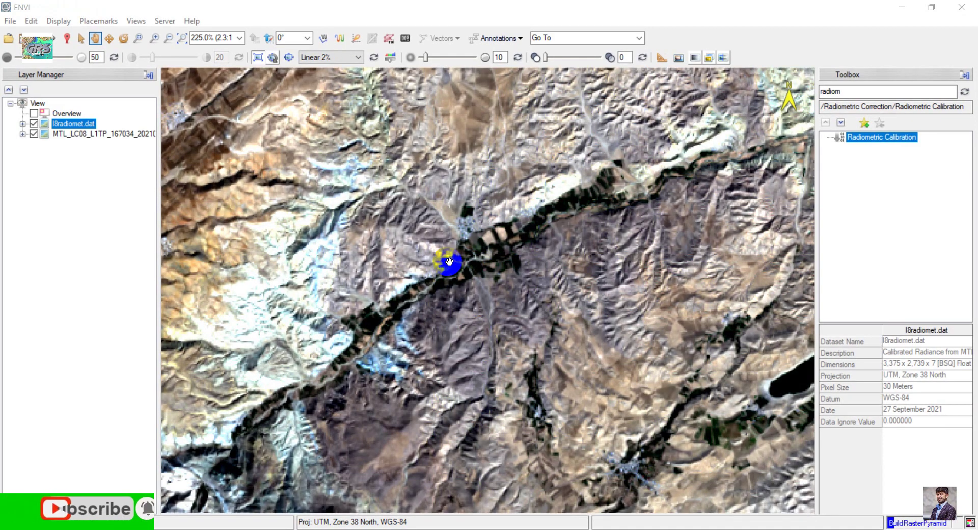
Examine the calibrated l8radiomet.dat image at several locations and zoom levels with the original multispectral layer hidden.
{"action": "left_click_drag", "start_coordinate": [447, 262], "coordinate": [479, 269]}
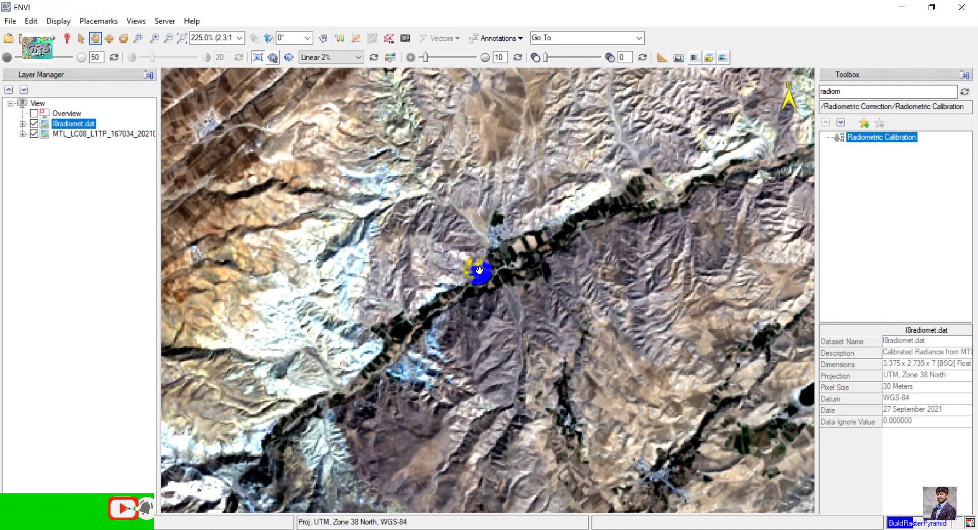
{"action": "scroll", "coordinate": [506, 245], "scroll_direction": "down", "scroll_amount": 1}
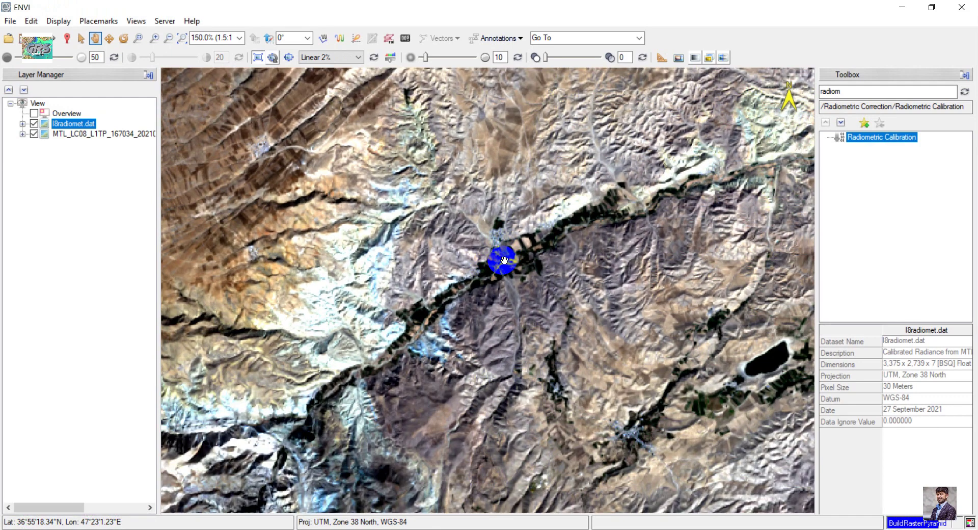
{"action": "scroll", "coordinate": [504, 260], "scroll_direction": "down", "scroll_amount": 2}
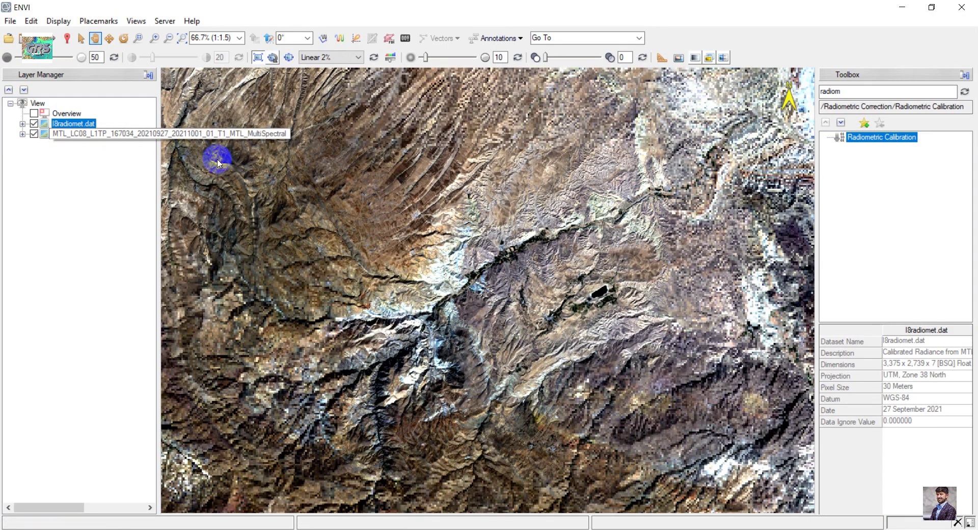
{"action": "left_click_drag", "start_coordinate": [665, 377], "coordinate": [657, 274]}
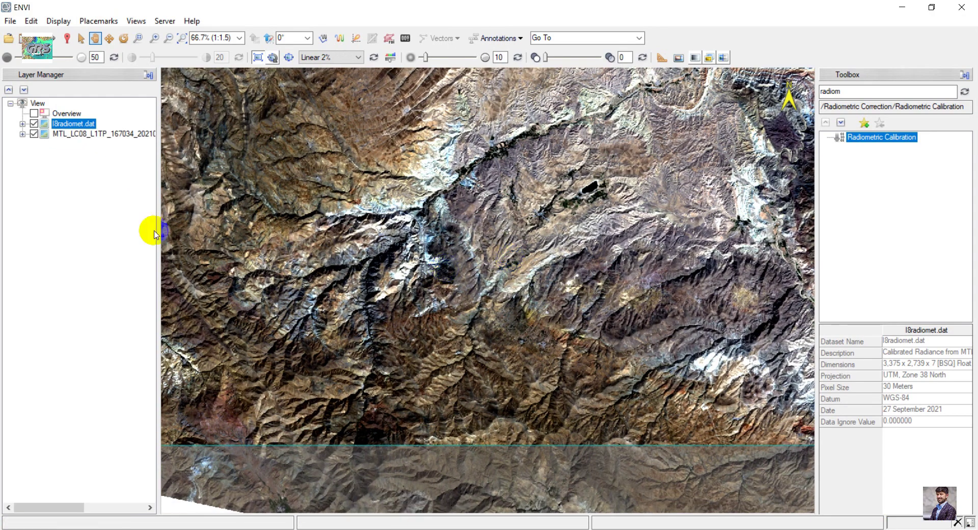
{"action": "left_click", "coordinate": [33, 133]}
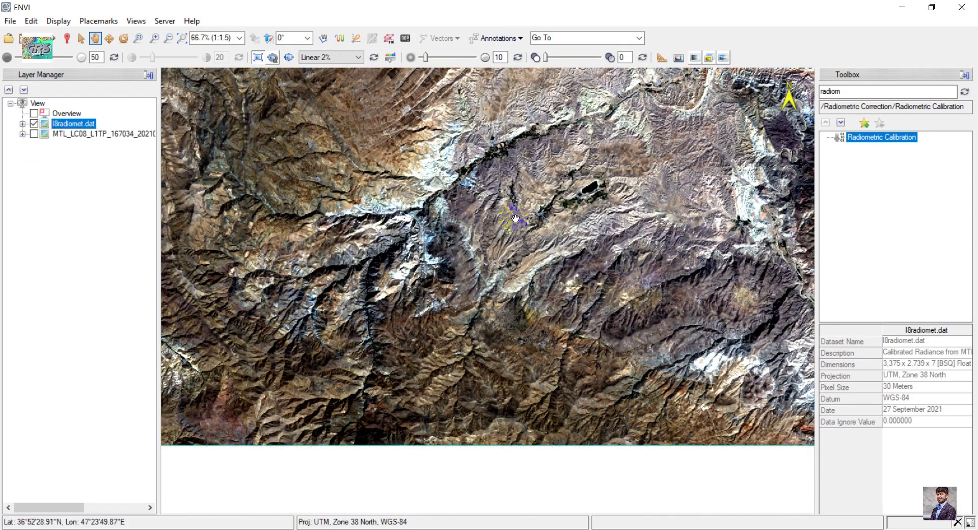
{"action": "mouse_move", "coordinate": [522, 233]}
{"action": "left_mouse_down"}
{"action": "mouse_move", "coordinate": [506, 253]}
{"action": "mouse_move", "coordinate": [585, 209]}
{"action": "mouse_move", "coordinate": [575, 301]}
{"action": "mouse_move", "coordinate": [549, 251]}
{"action": "mouse_move", "coordinate": [530, 343]}
{"action": "left_mouse_up"}
{"action": "scroll", "coordinate": [550, 251], "scroll_direction": "down", "scroll_amount": 1}
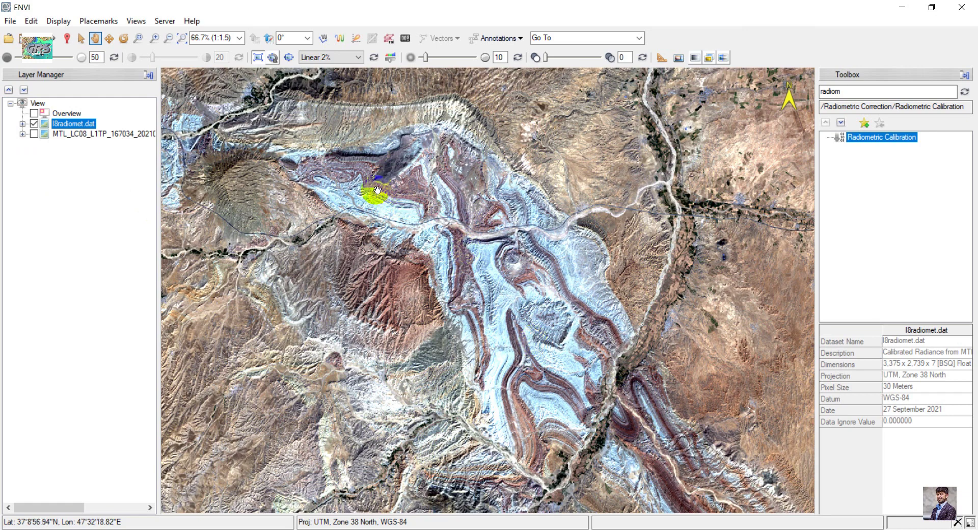
{"action": "scroll", "coordinate": [394, 270], "scroll_direction": "down", "scroll_amount": 1}
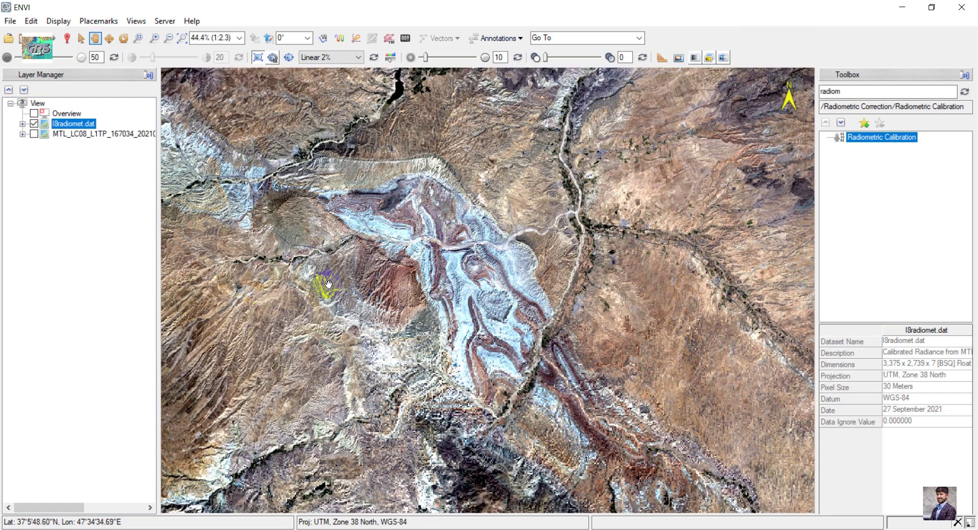
Set up two vertical views, showing only the original multispectral scene in the first and l8radiomet.dat in the second.
{"action": "left_click", "coordinate": [136, 21]}
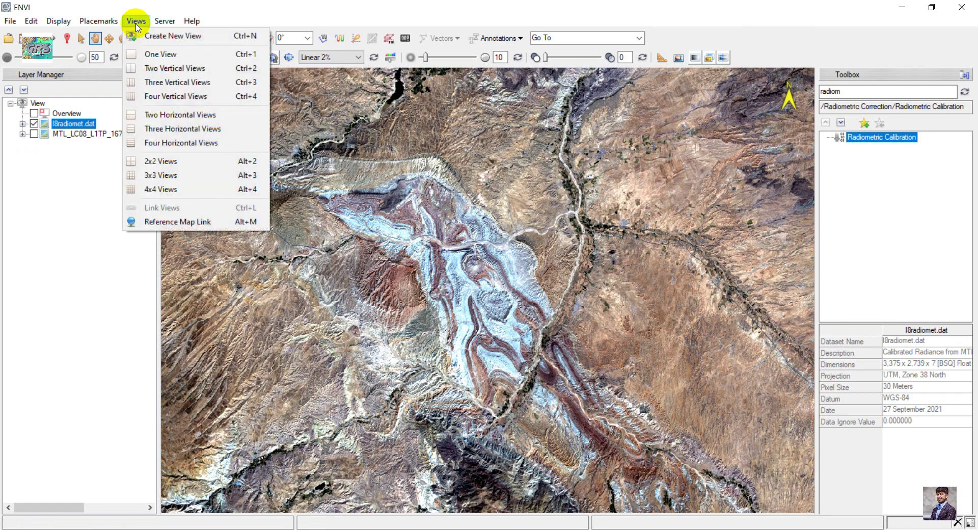
{"action": "left_click", "coordinate": [191, 68]}
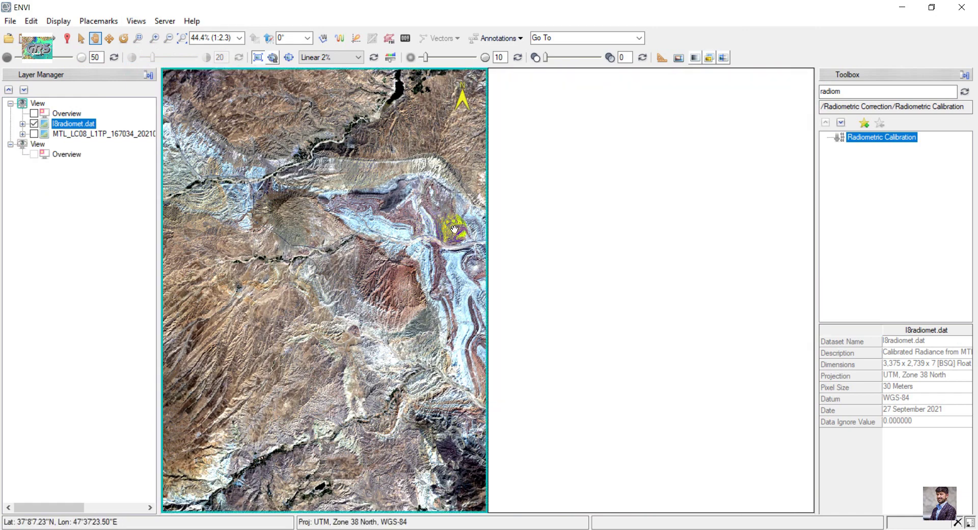
{"action": "left_click_drag", "start_coordinate": [69, 123], "coordinate": [20, 144]}
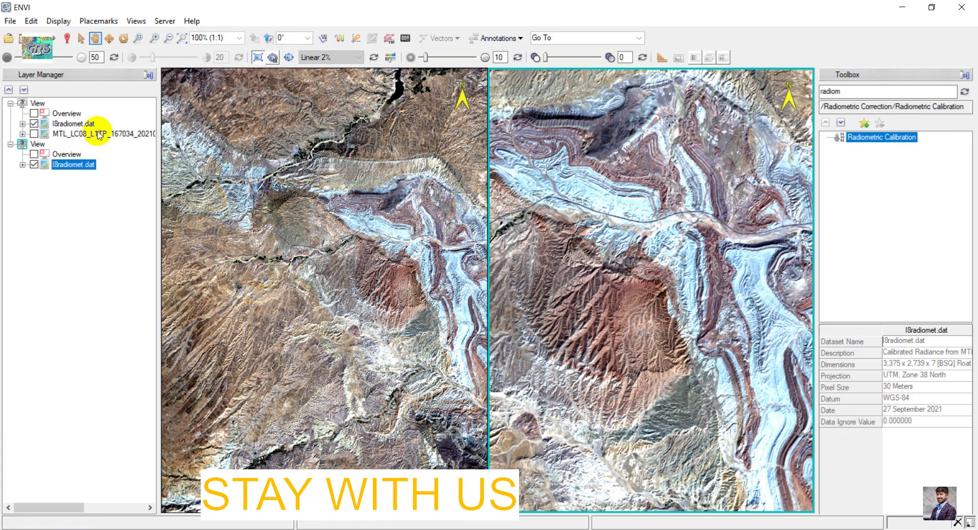
{"action": "left_click", "coordinate": [34, 124]}
{"action": "left_click", "coordinate": [34, 133]}
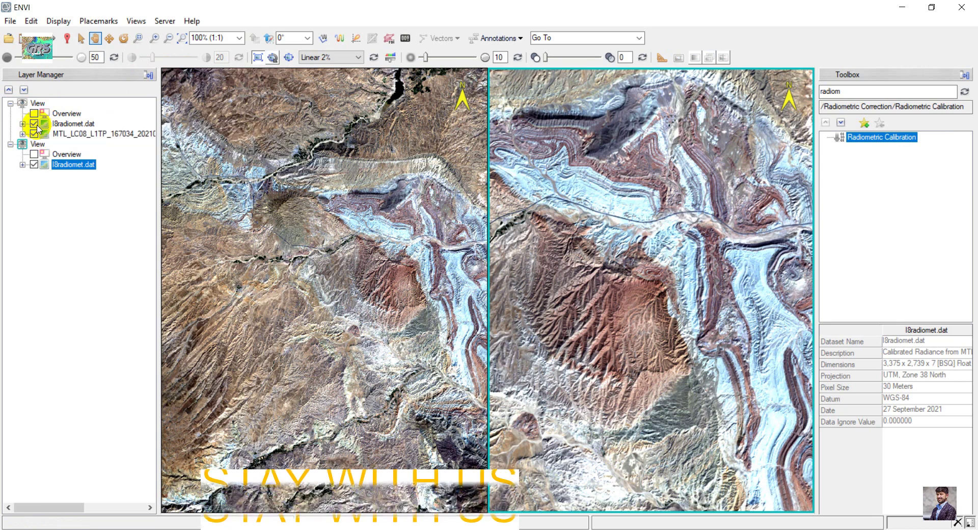
{"action": "left_click", "coordinate": [34, 123]}
Link all views with a Geo Link.
{"action": "left_click", "coordinate": [136, 21]}
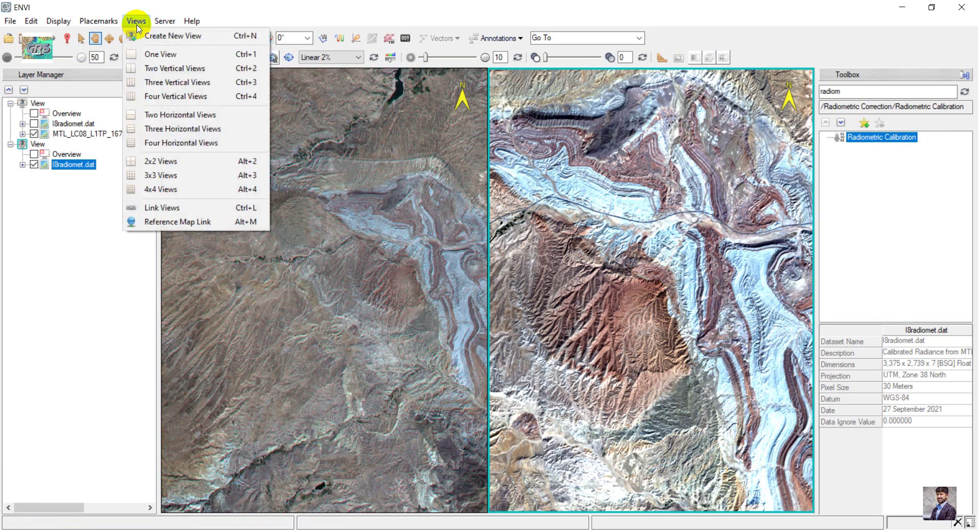
{"action": "left_click", "coordinate": [206, 208]}
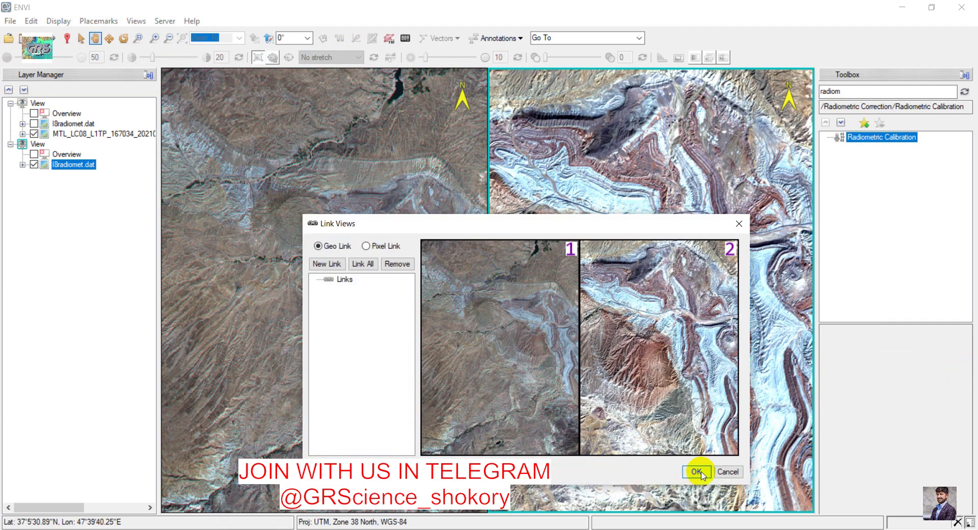
{"action": "left_click", "coordinate": [364, 265]}
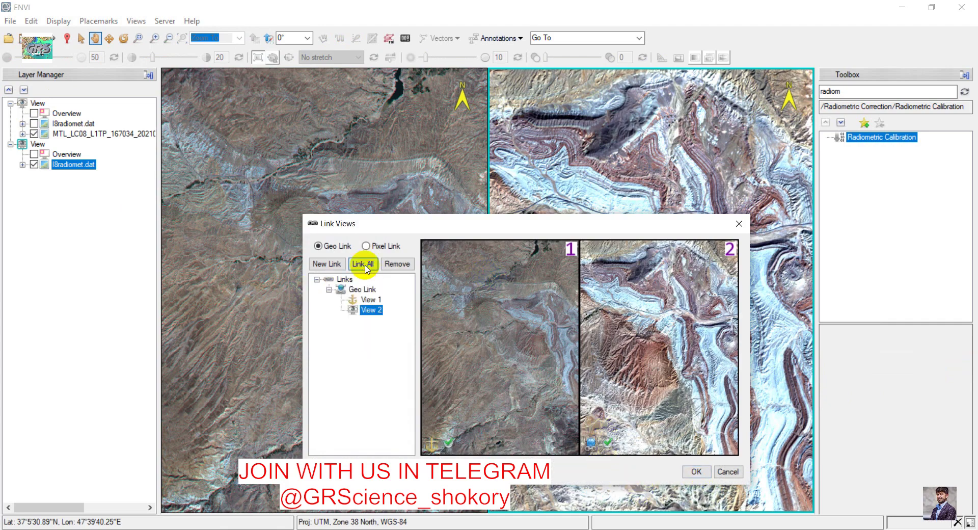
{"action": "left_click", "coordinate": [696, 471]}
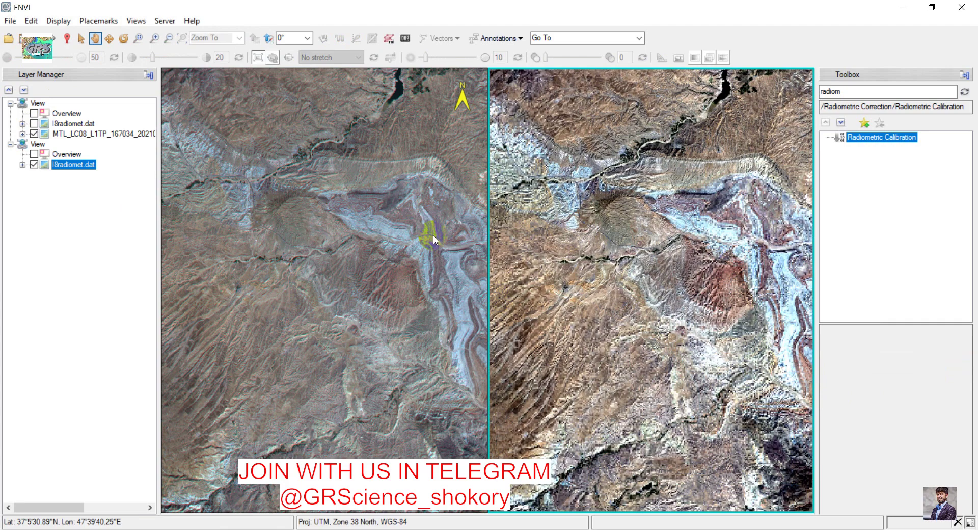
Compare the original and calibrated images side by side in the linked views, across the valleys and ridges at several zoom levels.
{"action": "left_click", "coordinate": [401, 220]}
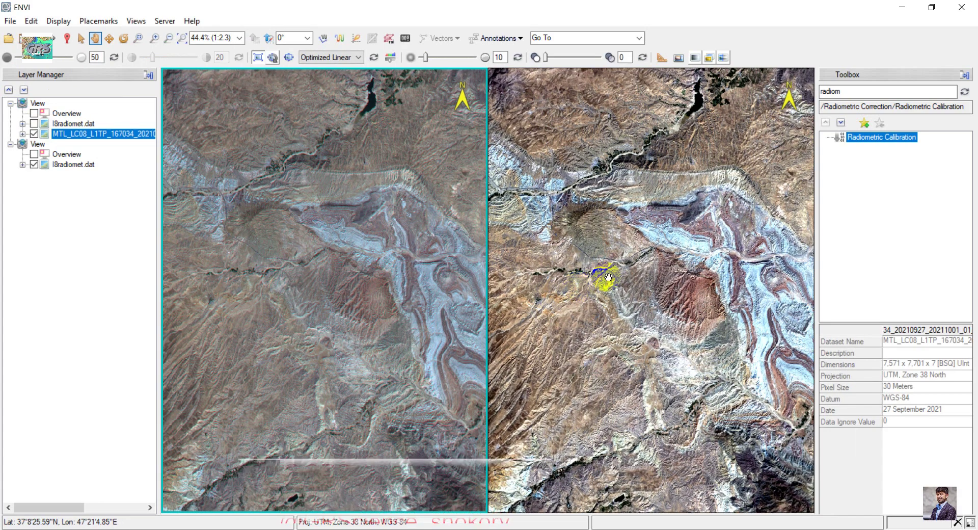
{"action": "left_click", "coordinate": [621, 256]}
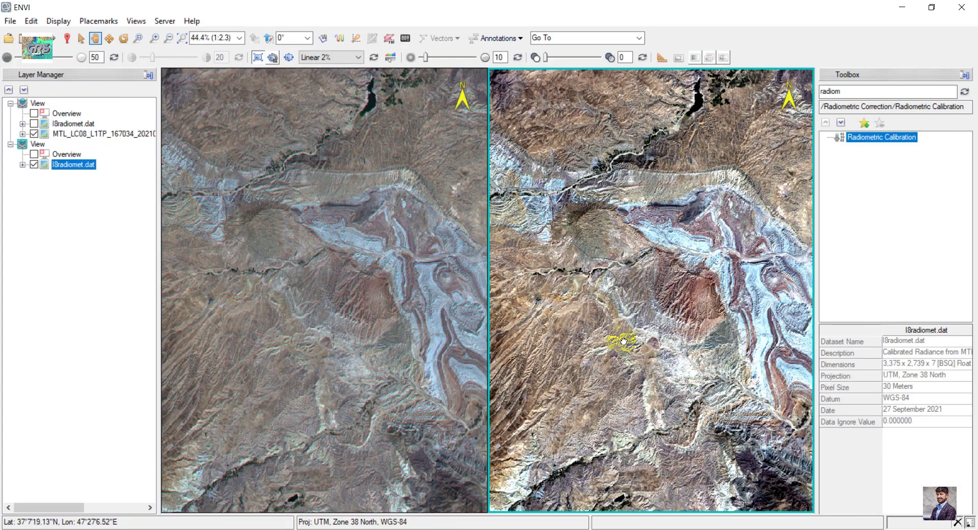
{"action": "left_click_drag", "start_coordinate": [618, 208], "coordinate": [636, 190]}
{"action": "left_click_drag", "start_coordinate": [694, 246], "coordinate": [692, 134]}
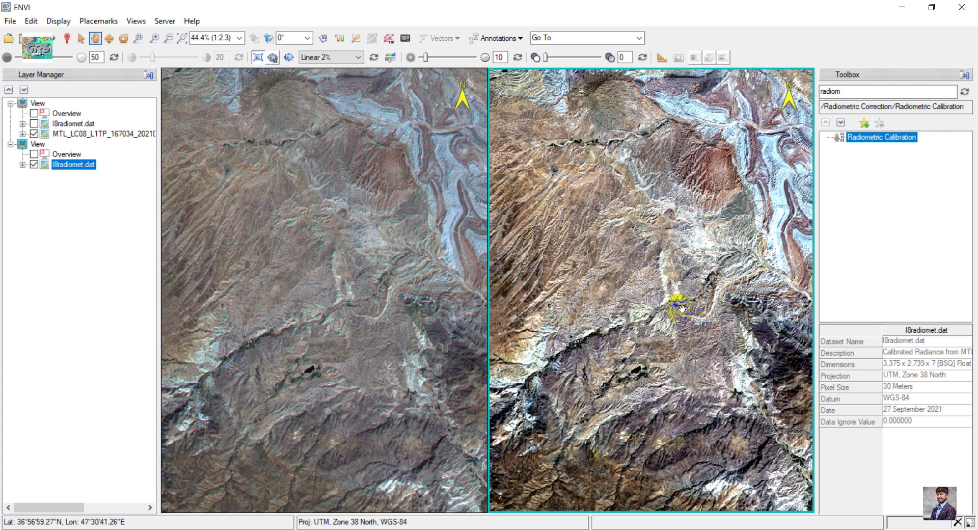
{"action": "left_click", "coordinate": [34, 164]}
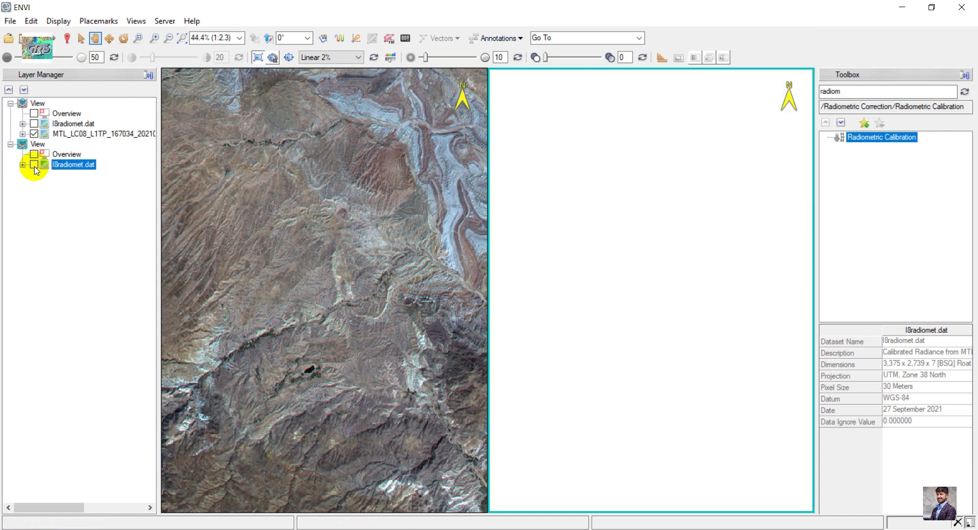
{"action": "left_click", "coordinate": [34, 164]}
{"action": "left_click_drag", "start_coordinate": [637, 316], "coordinate": [694, 412]}
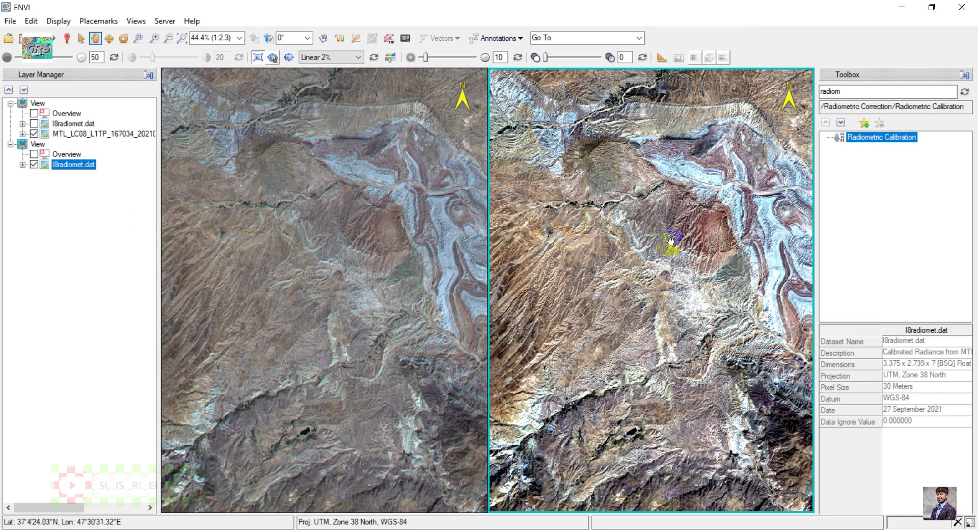
{"action": "scroll", "coordinate": [599, 168], "scroll_direction": "up", "scroll_amount": 10}
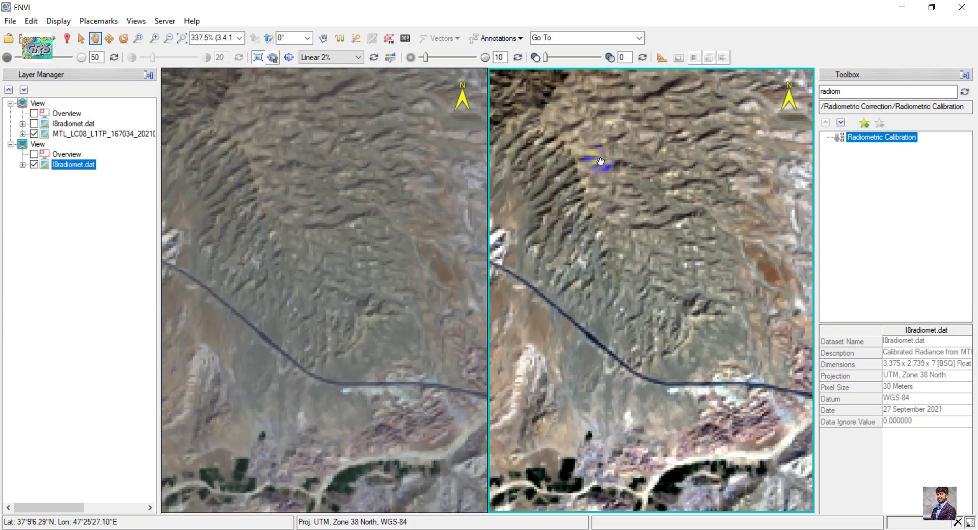
{"action": "scroll", "coordinate": [609, 173], "scroll_direction": "down", "scroll_amount": 2}
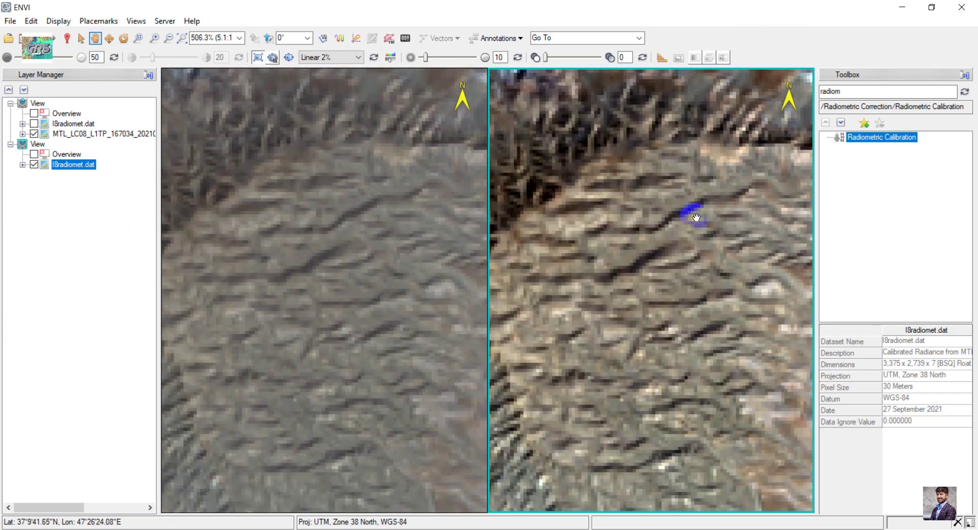
{"action": "left_click_drag", "start_coordinate": [694, 211], "coordinate": [675, 257]}
{"action": "scroll", "coordinate": [675, 257], "scroll_direction": "down", "scroll_amount": 3}
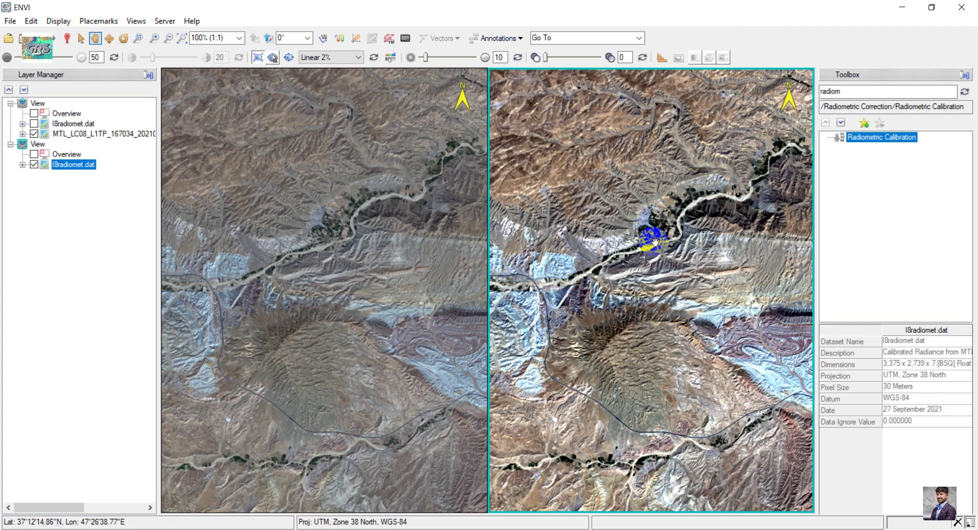
{"action": "left_click_drag", "start_coordinate": [666, 212], "coordinate": [643, 241]}
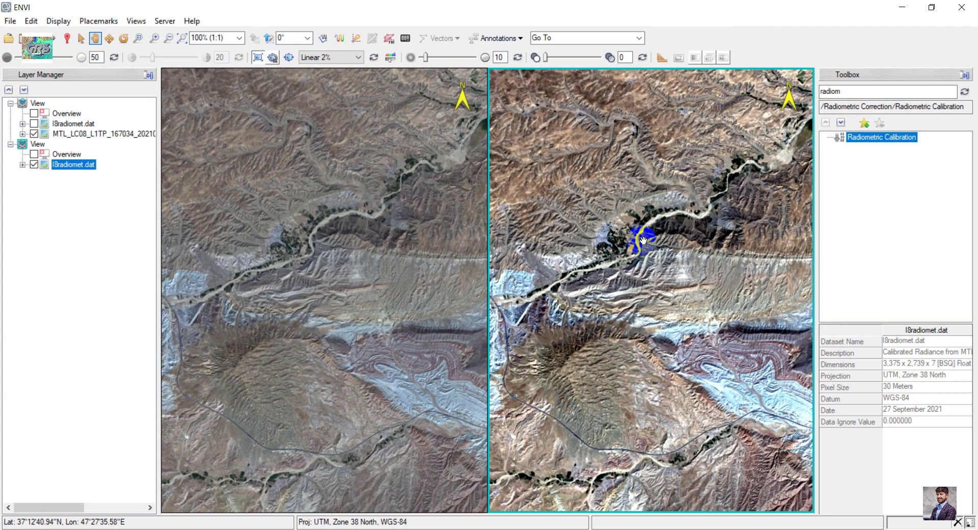